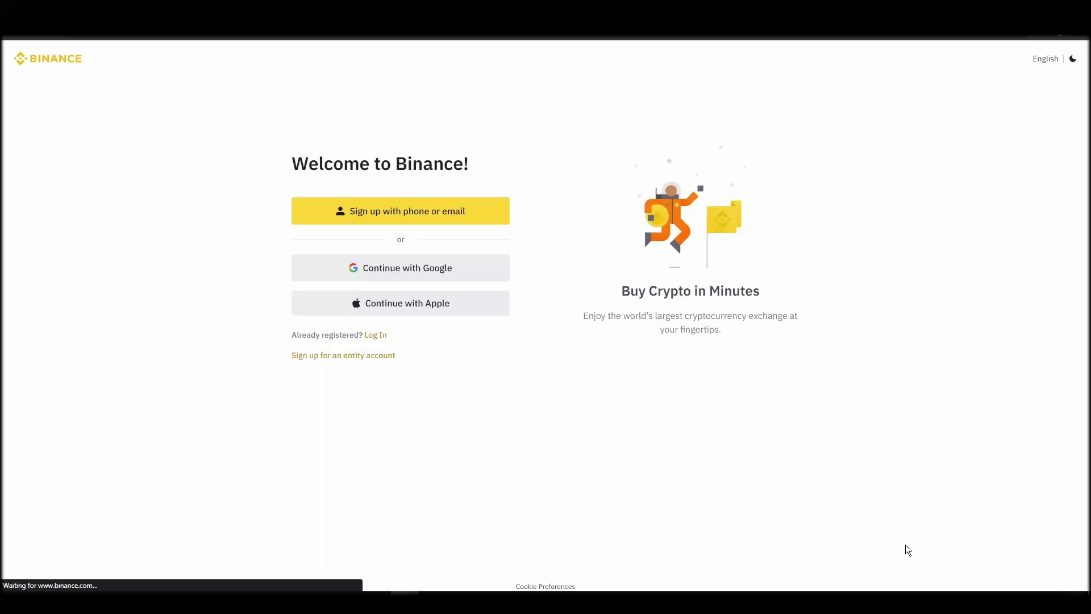
# Sign up with an email and password, accept the Terms, and enter the emailed verification code
pyautogui.click(415, 218)
pyautogui.press('Tab')
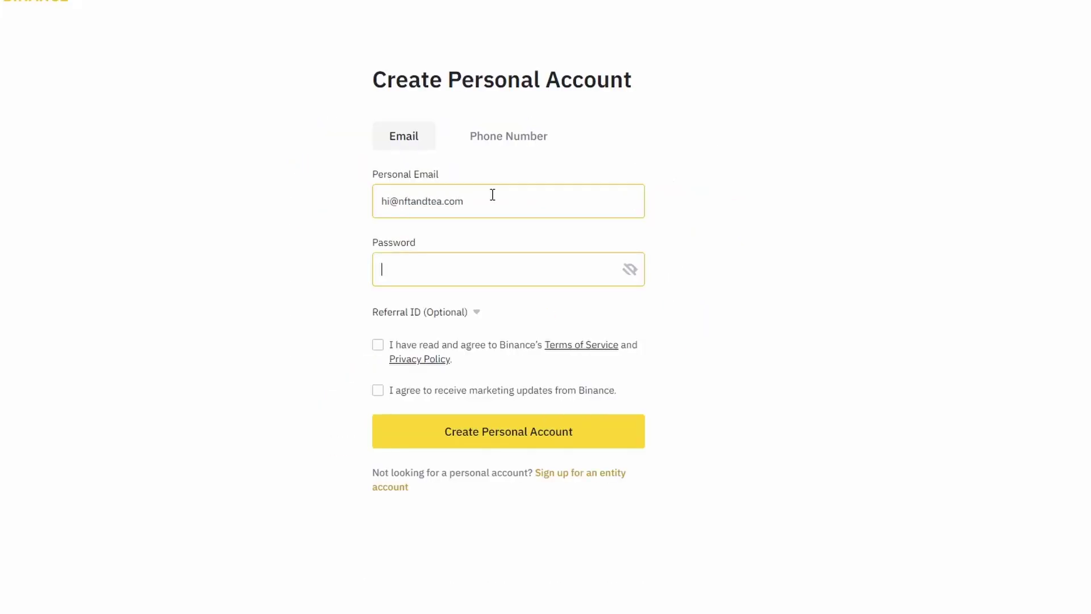
pyautogui.write('•••••••••••')
pyautogui.click(625, 344)
pyautogui.click(570, 449)
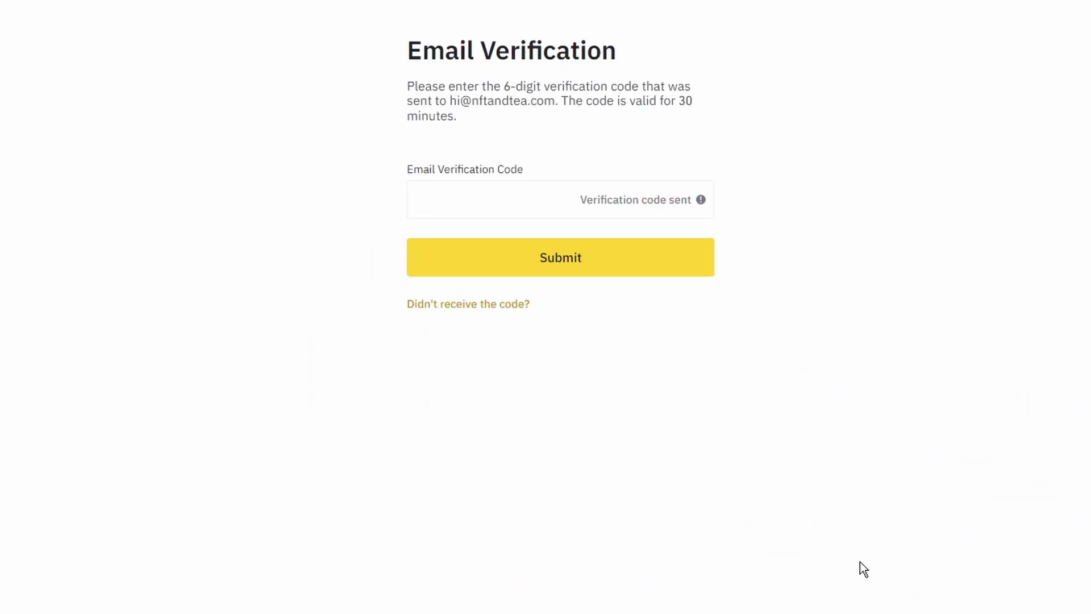
pyautogui.click(530, 214)
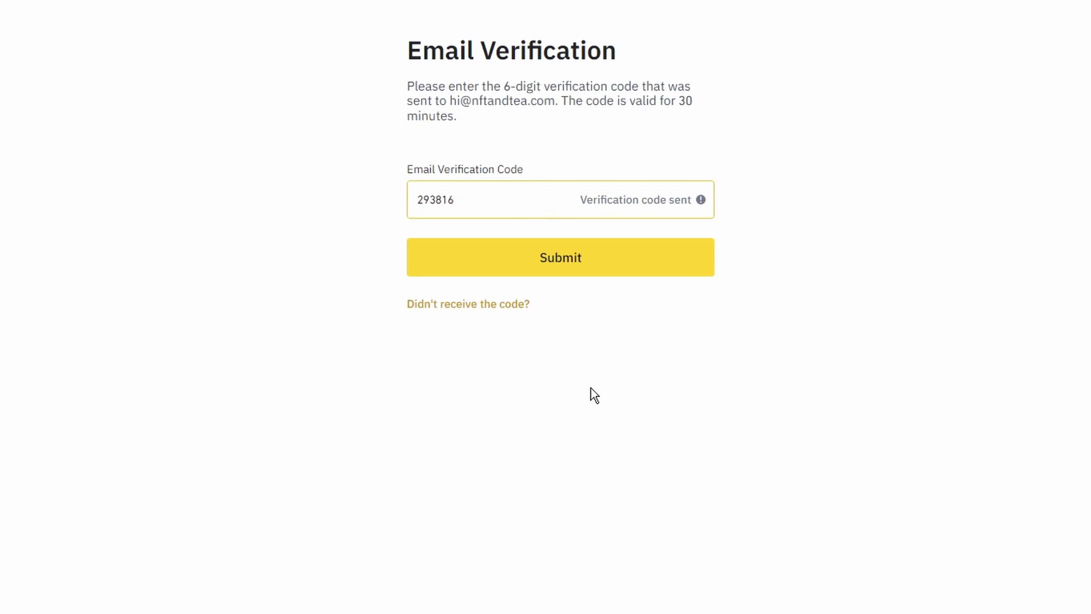
# Submit the email code, start identity verification and confirm Greece as country of residence
pyautogui.click(597, 266)
pyautogui.click(384, 401)
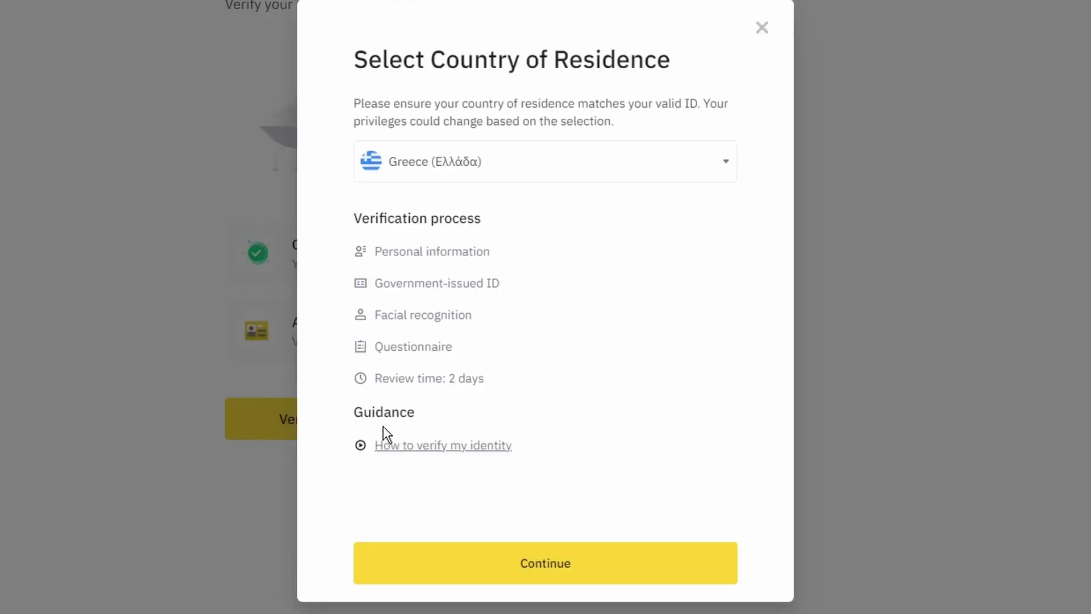
pyautogui.click(545, 562)
pyautogui.click(568, 173)
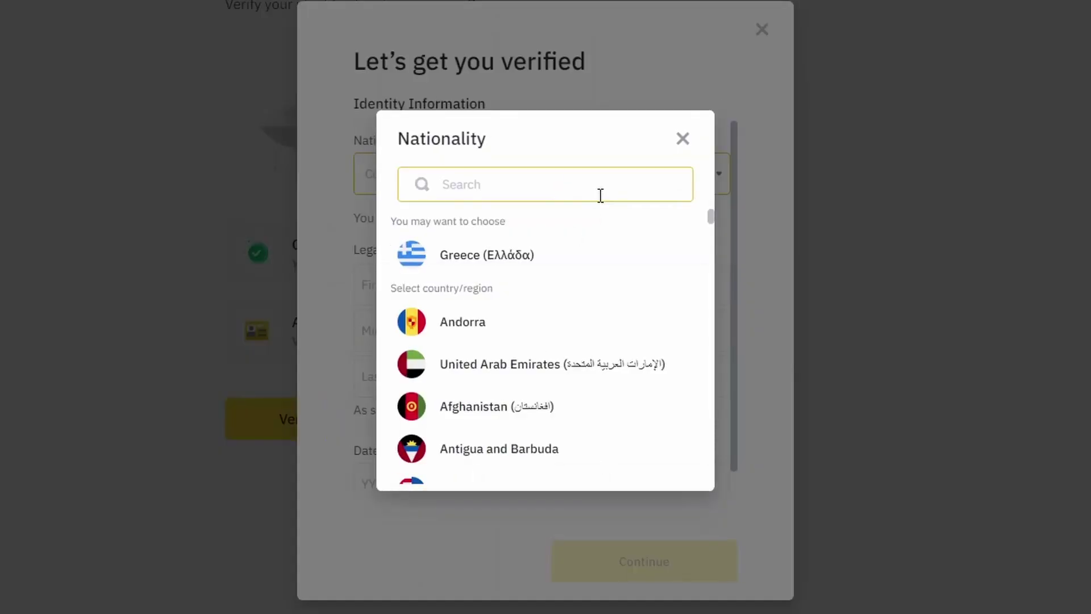
pyautogui.click(680, 141)
# Enter the placeholder legal name 'Example', a birth date and Greece as nationality, then submit
pyautogui.click(597, 262)
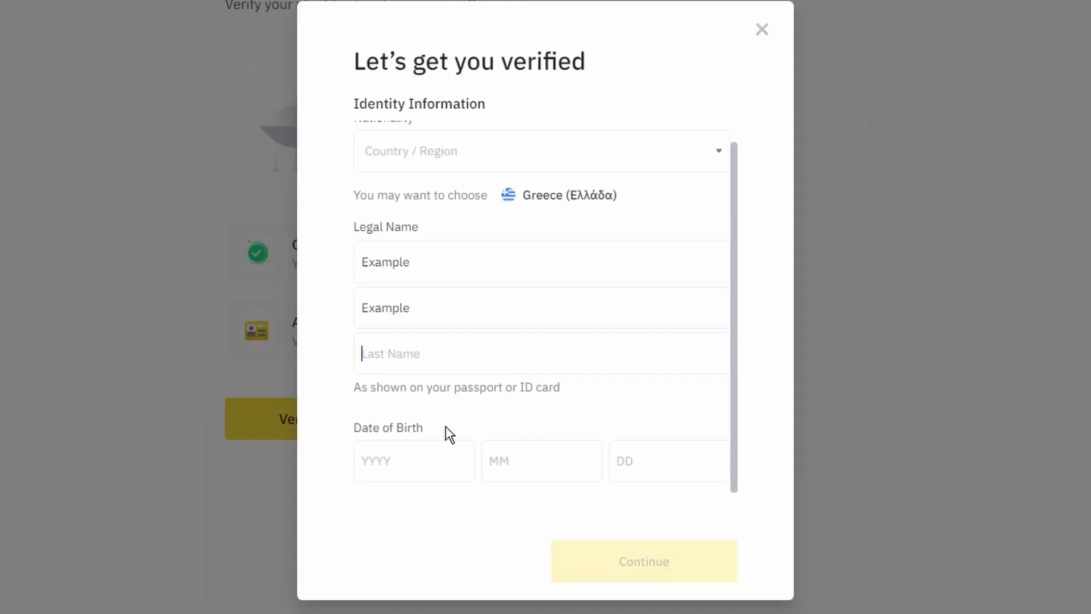
pyautogui.write('Example')
pyautogui.click(466, 461)
pyautogui.write('19981111')
pyautogui.click(569, 195)
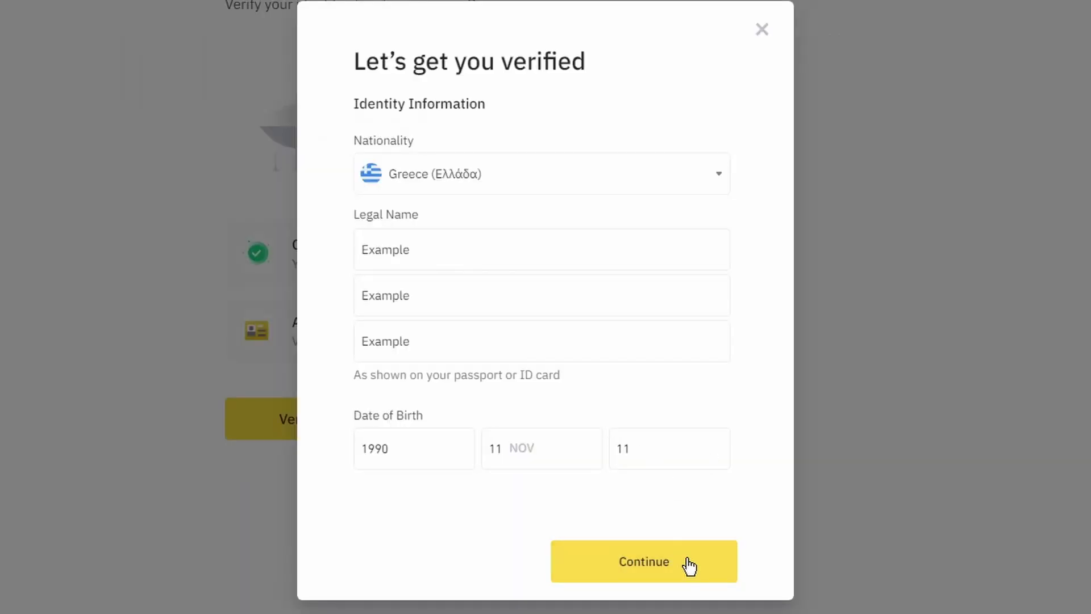
pyautogui.click(688, 565)
# Fill in 'Example' as home address and city, then continue to the third-party identity check
pyautogui.click(481, 146)
pyautogui.write('Example')
pyautogui.click(483, 231)
pyautogui.write('Example')
pyautogui.click(472, 314)
pyautogui.write('Example')
pyautogui.click(644, 561)
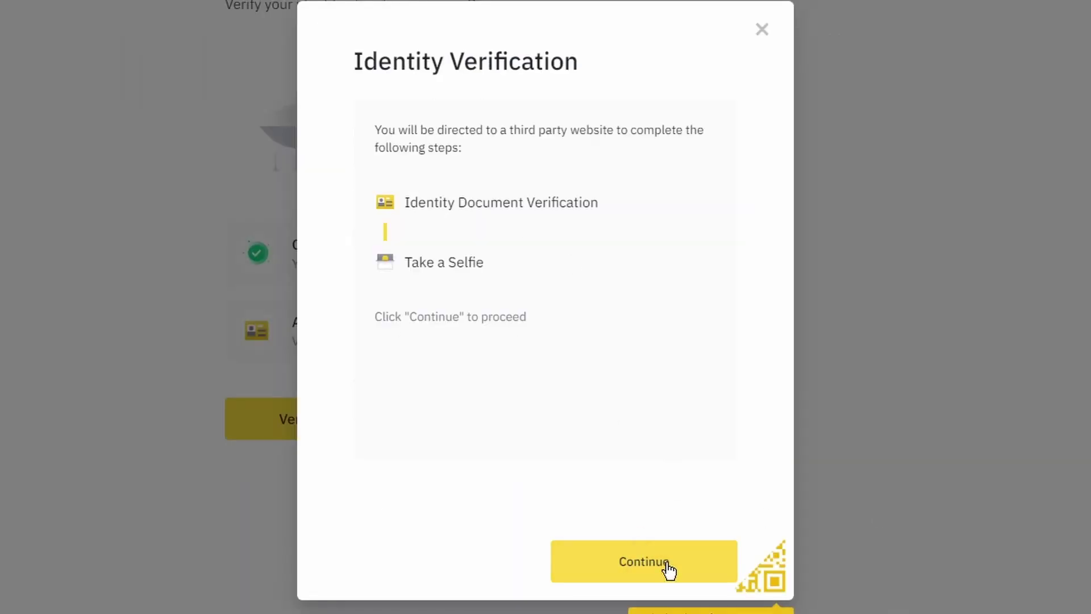
pyautogui.click(662, 565)
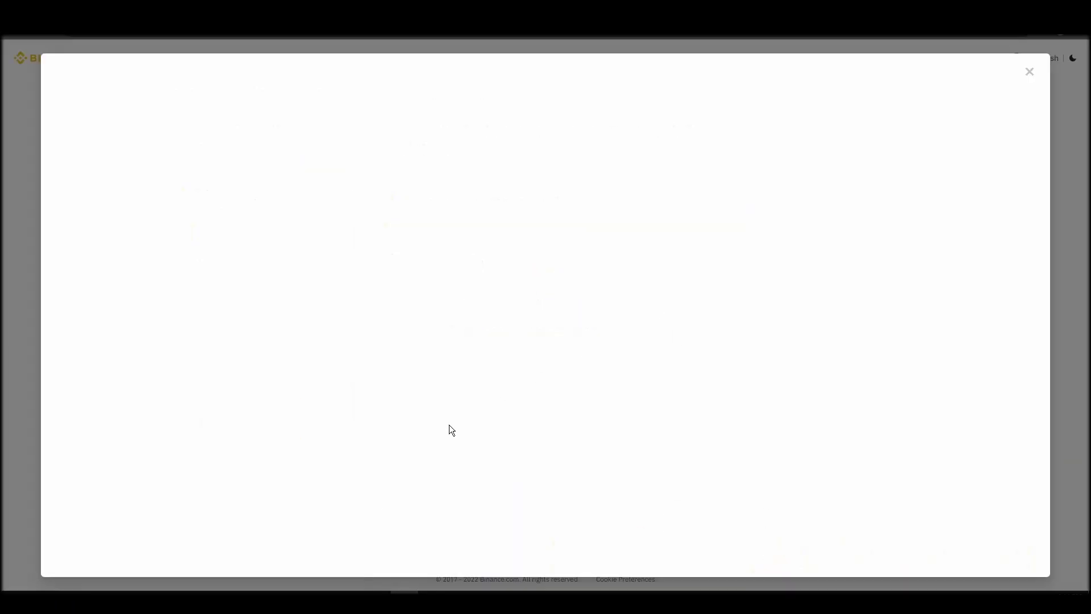
# Accept the verification consent, pick Driver's license as document type, then close the document check
pyautogui.click(373, 202)
pyautogui.click(551, 261)
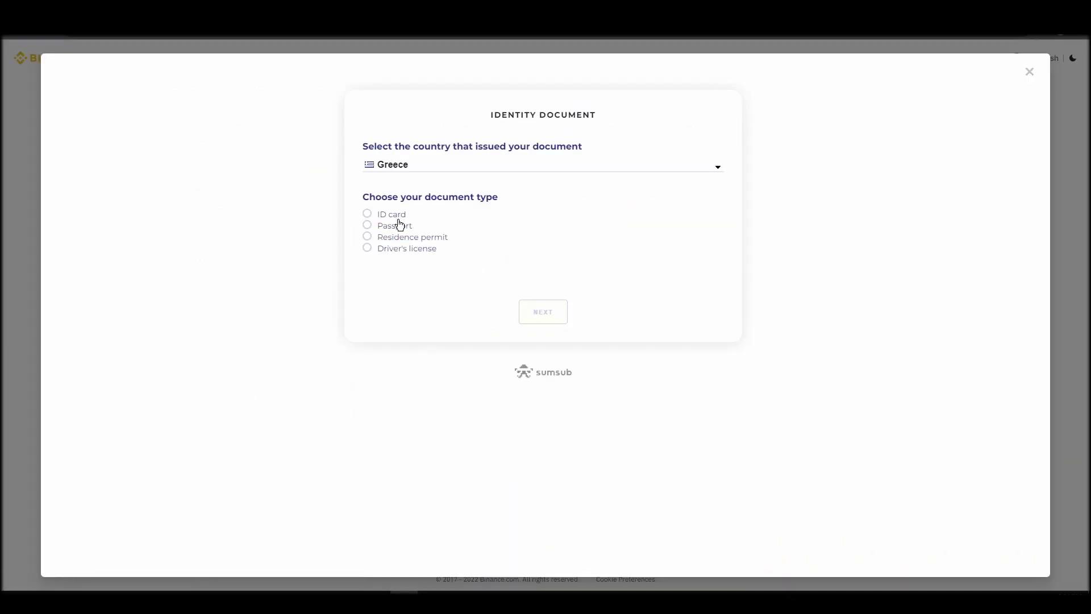
pyautogui.click(394, 225)
pyautogui.click(409, 247)
pyautogui.click(536, 446)
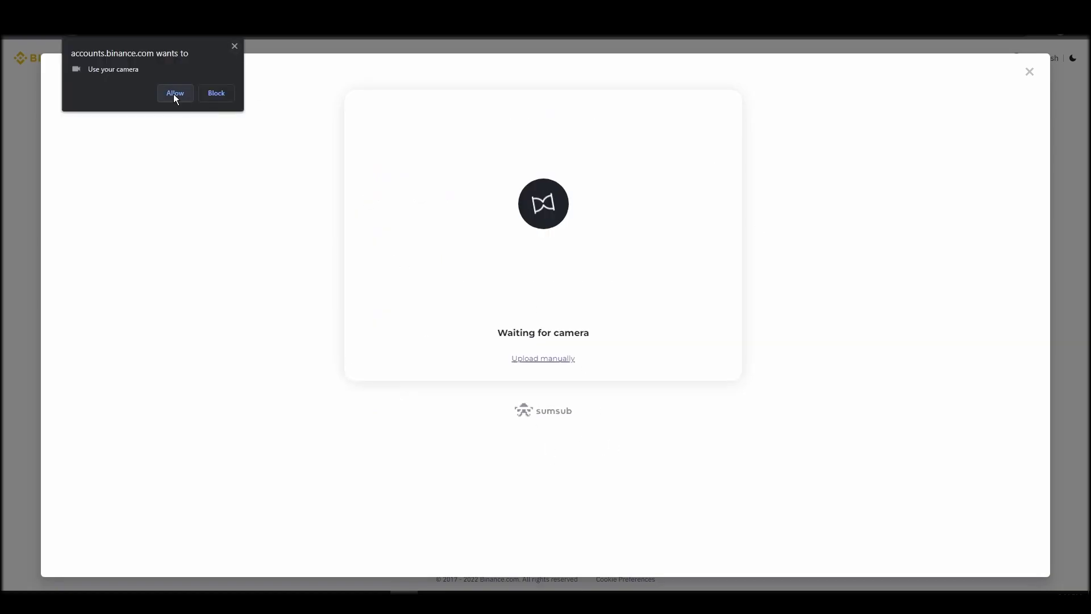
pyautogui.scroll(-2, 462, 395)
pyautogui.click(1027, 76)
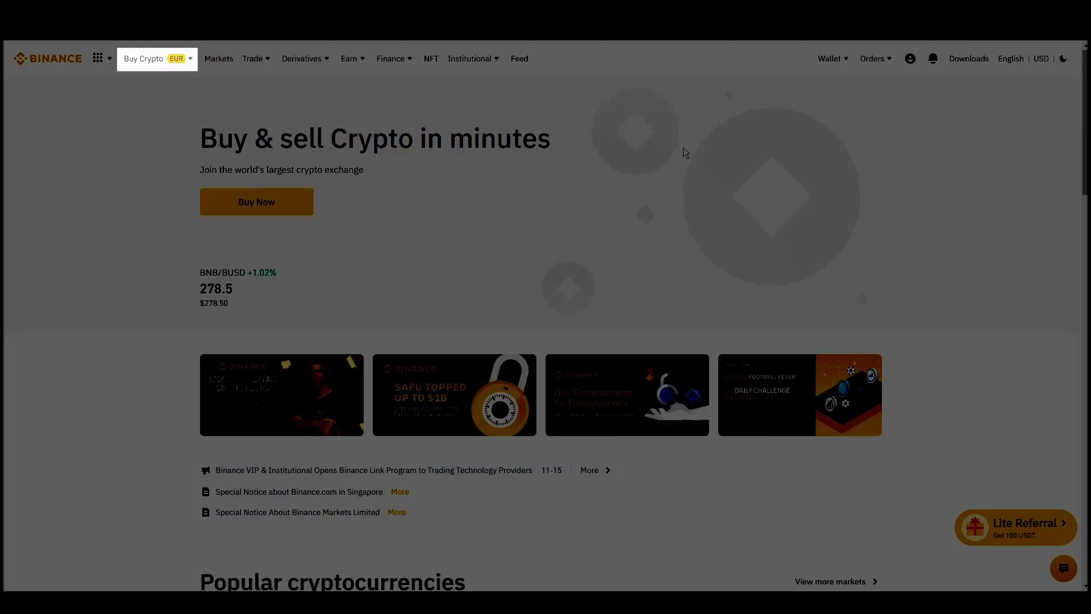
# Buy ETH with a credit/debit card, spending 15 EUR, and continue to checkout
pyautogui.moveTo(173, 70)
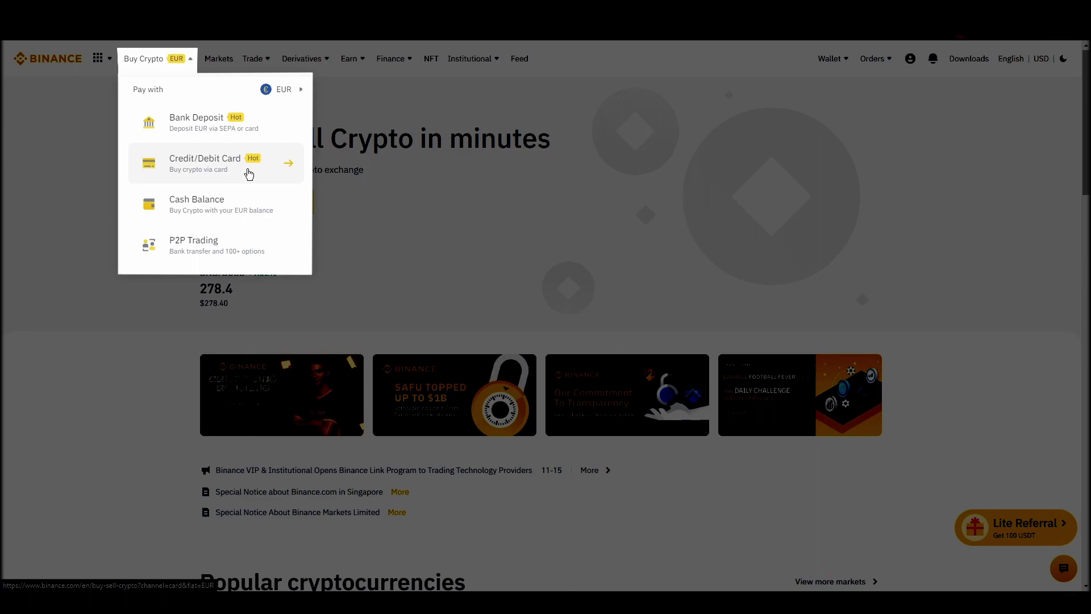
pyautogui.click(248, 171)
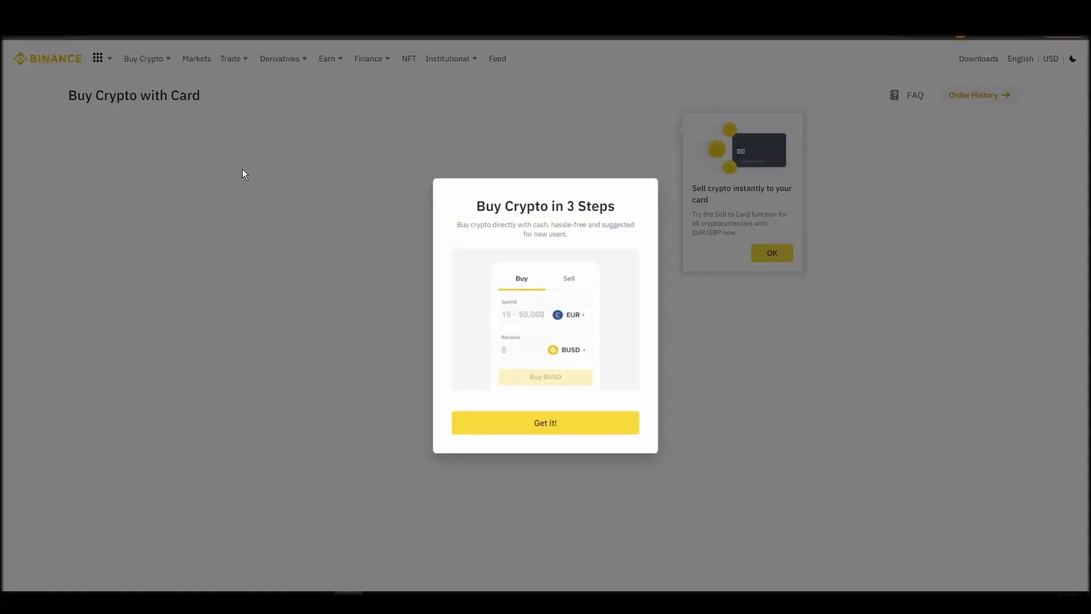
pyautogui.click(573, 425)
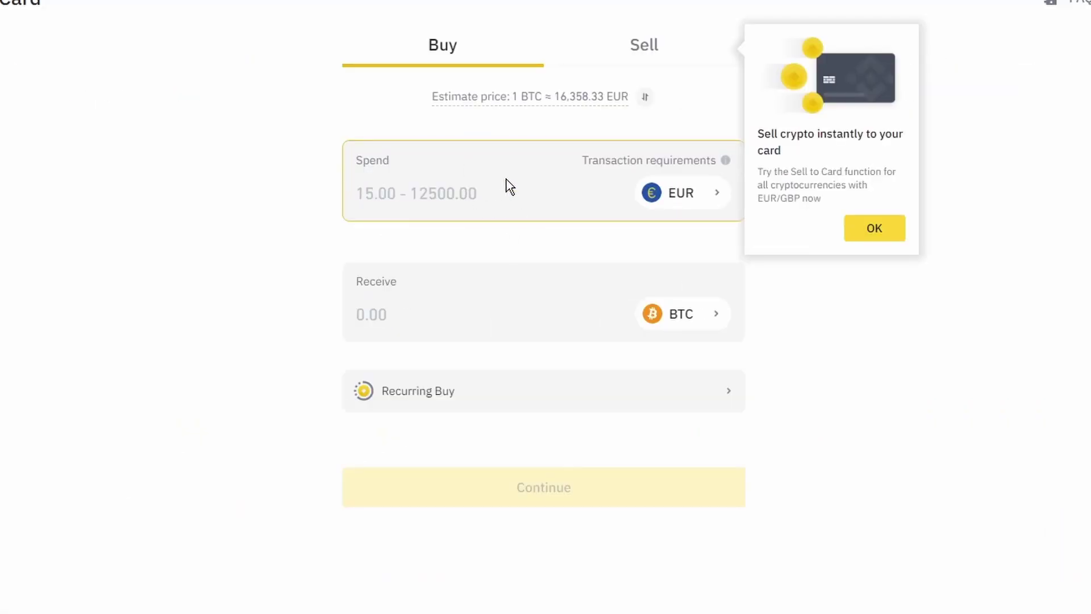
pyautogui.click(687, 326)
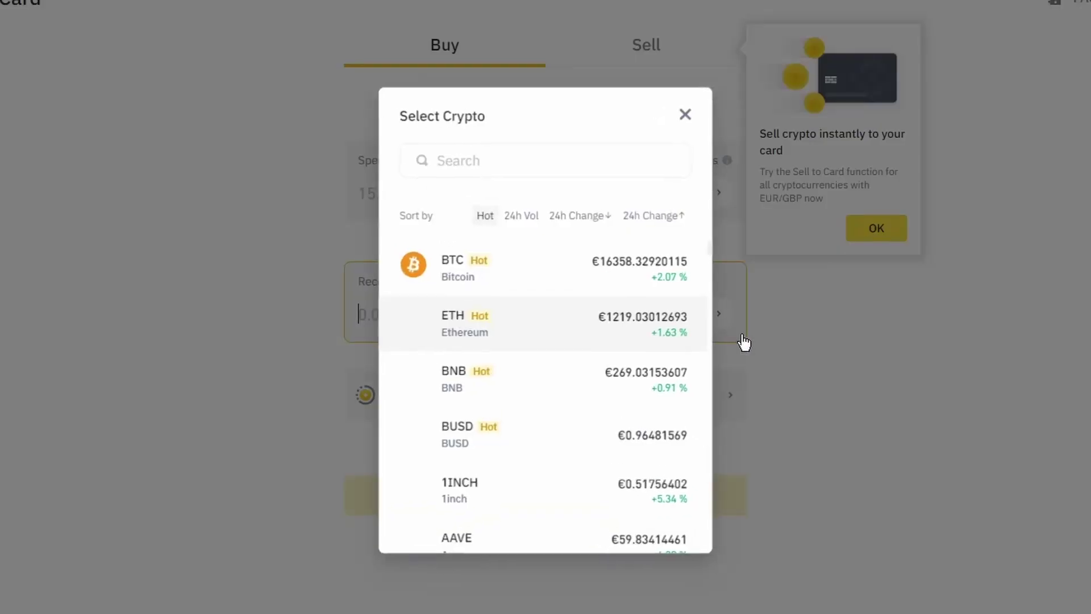
pyautogui.click(531, 331)
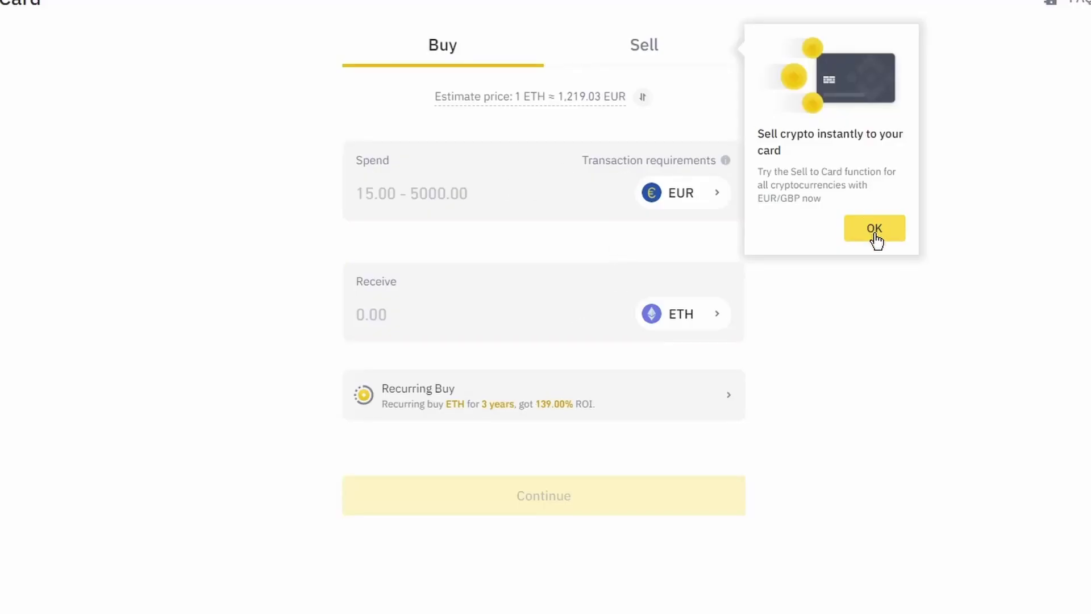
pyautogui.click(875, 239)
pyautogui.click(455, 195)
pyautogui.write('15')
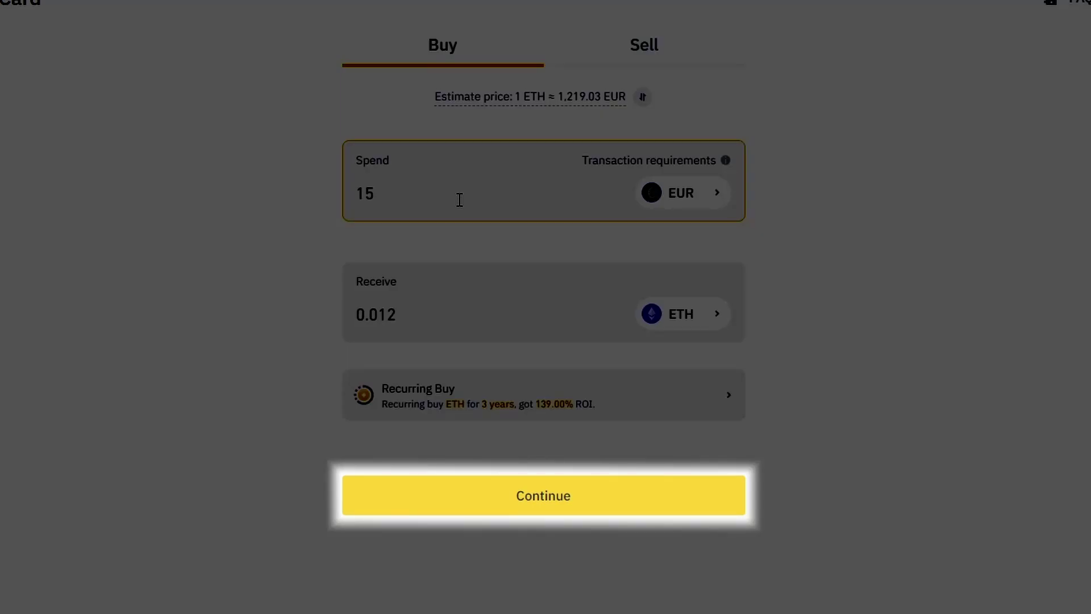
pyautogui.click(543, 482)
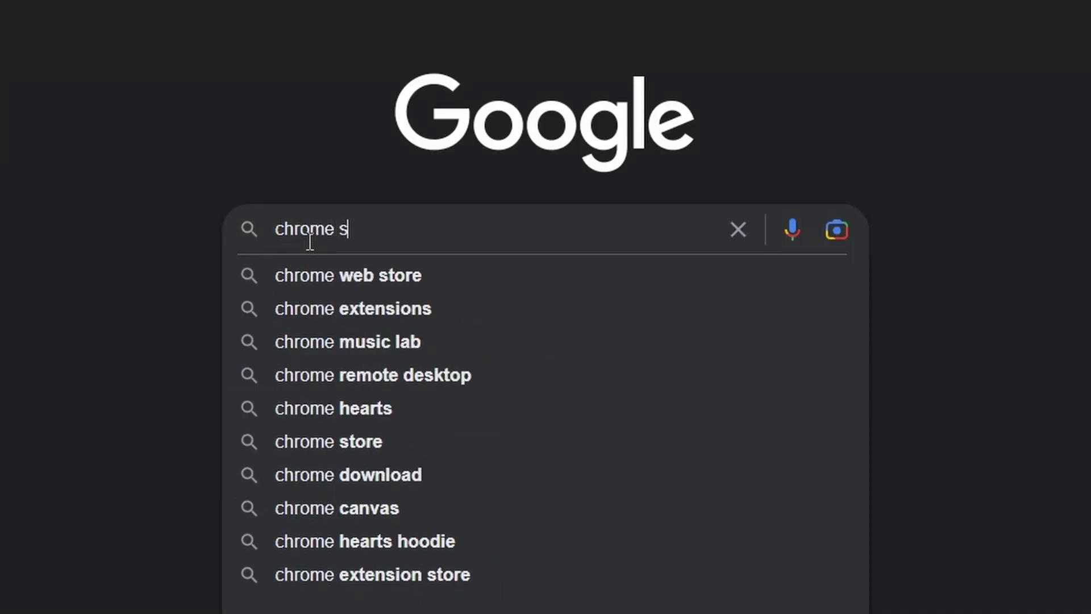
# Run the Google search for 'chrome store'
pyautogui.press('Return')
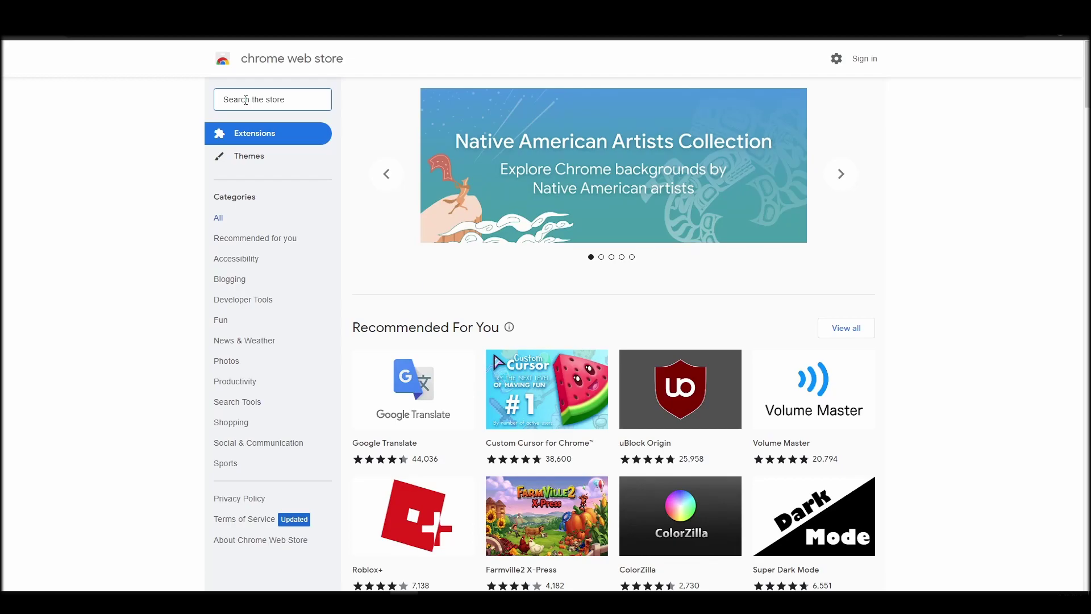
# Search the store for 'metamask' and install the MetaMask extension via Add to Chrome
pyautogui.write('metamask')
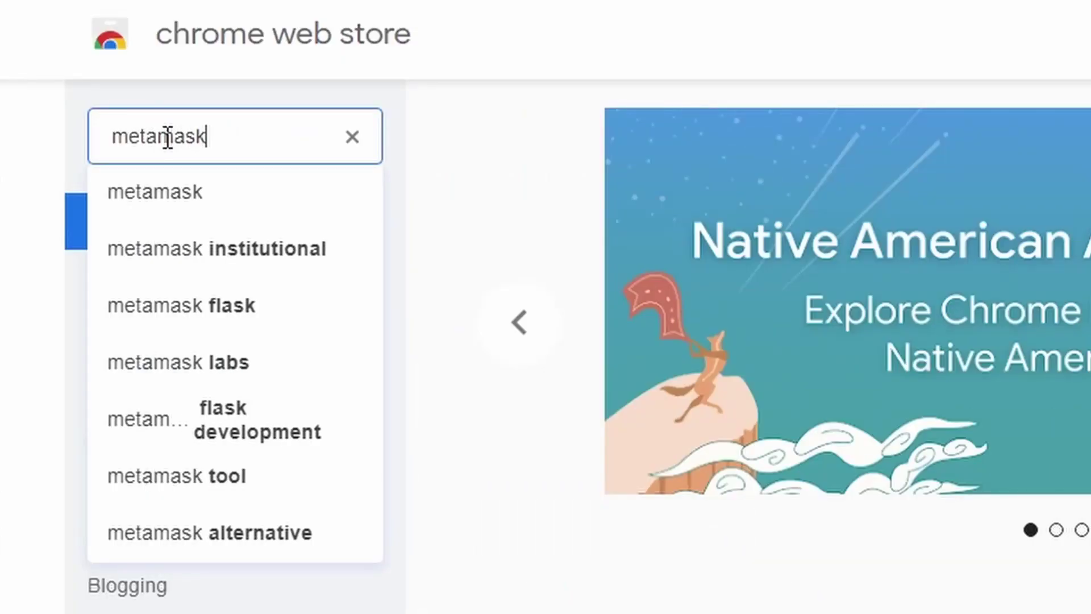
pyautogui.press('Return')
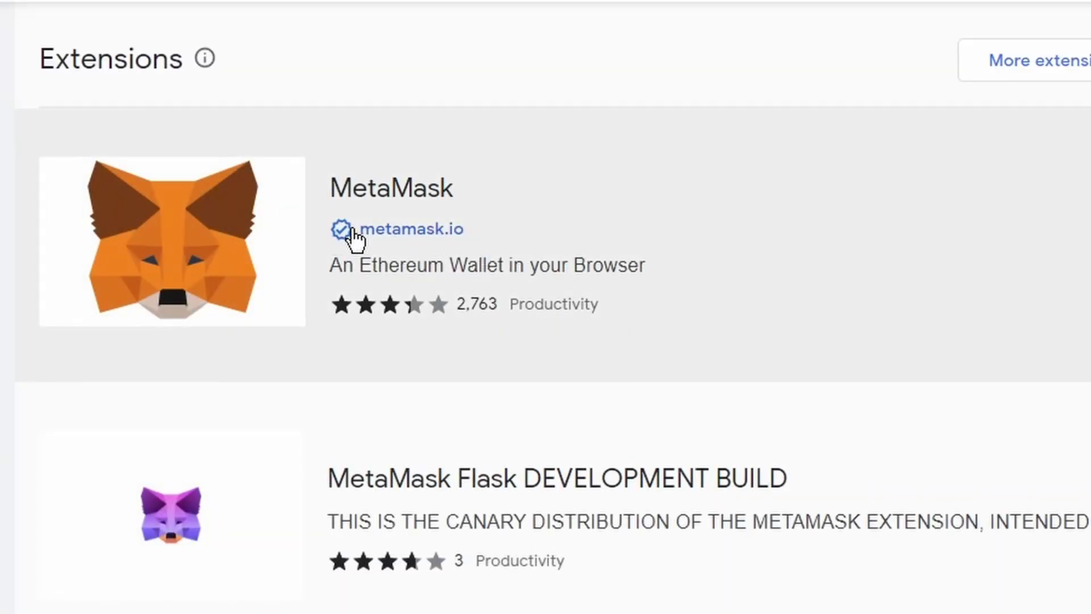
pyautogui.click(529, 193)
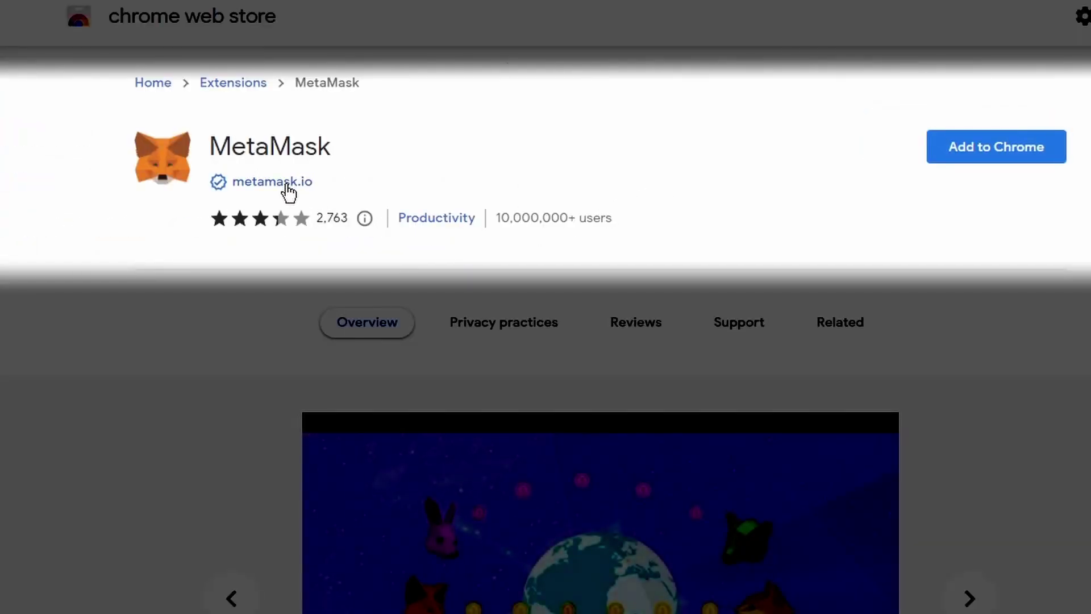
pyautogui.click(285, 183)
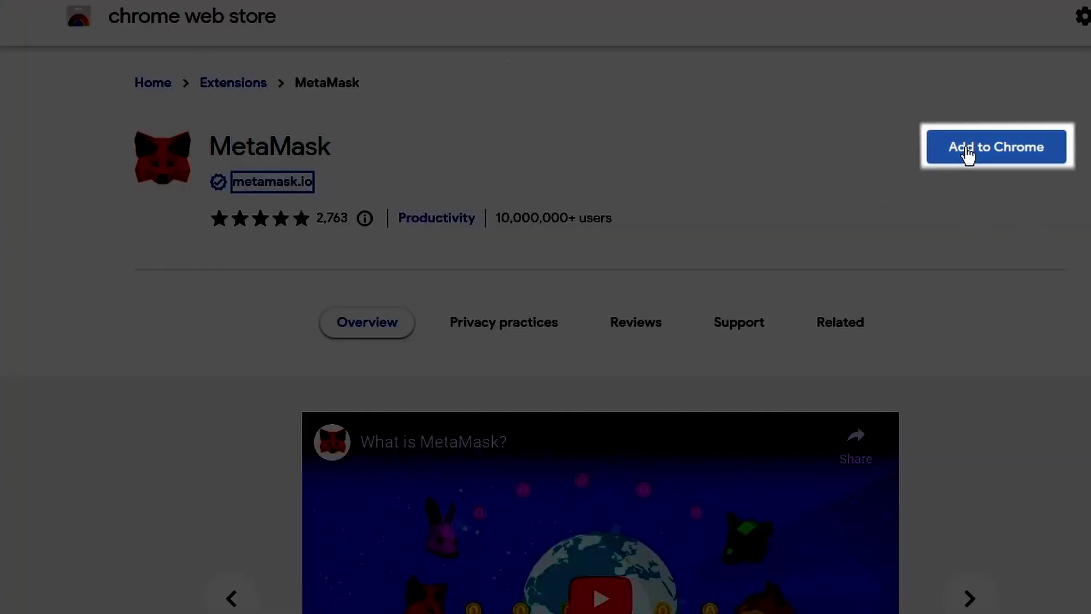
pyautogui.click(968, 155)
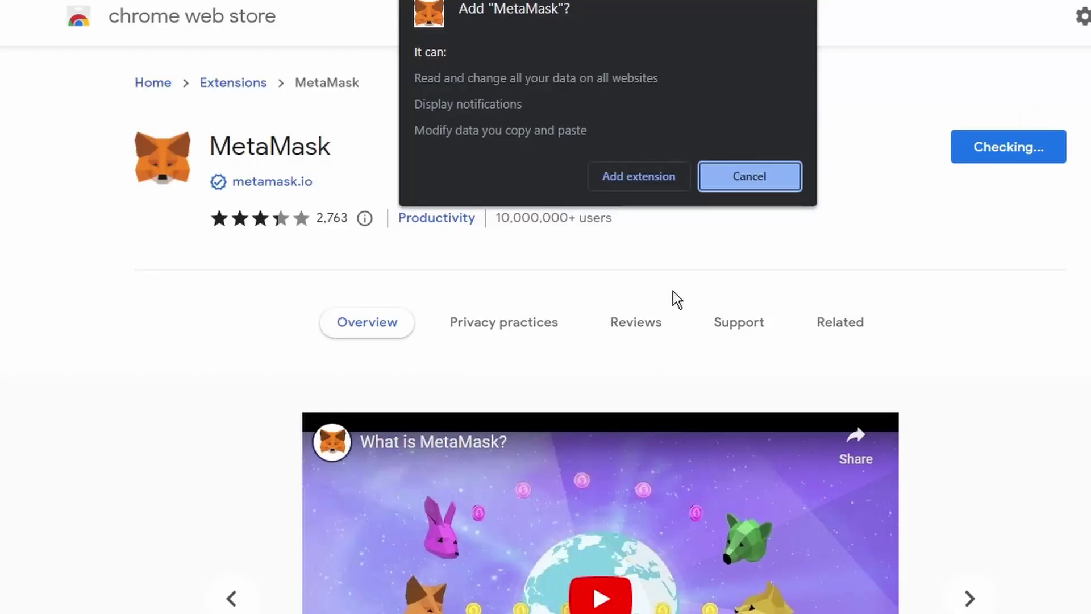
pyautogui.click(652, 180)
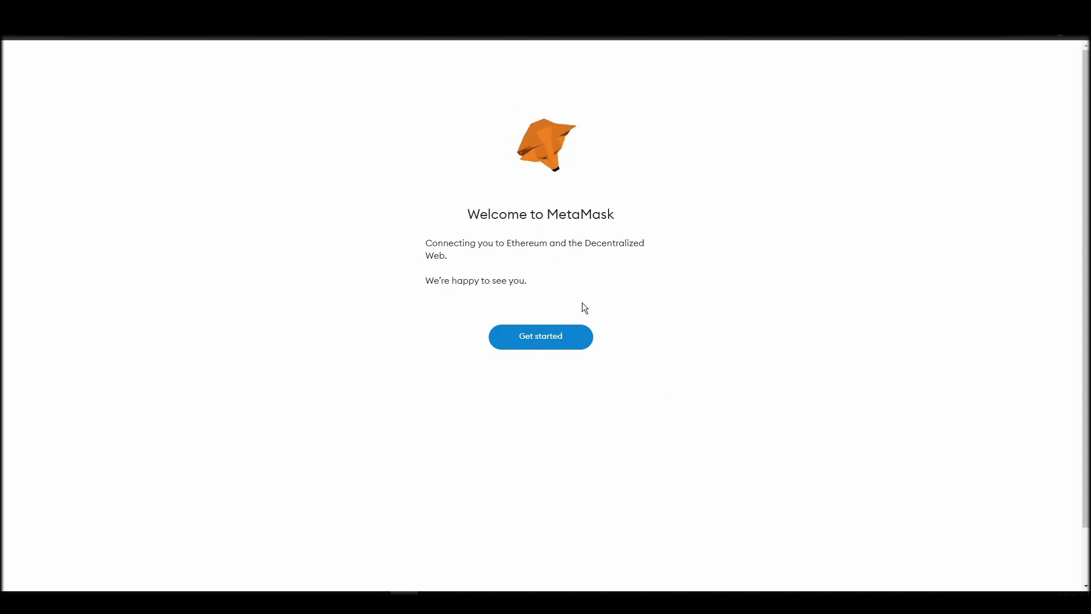
# Choose Create a wallet, set and confirm the wallet password, and accept the terms of use
pyautogui.click(517, 336)
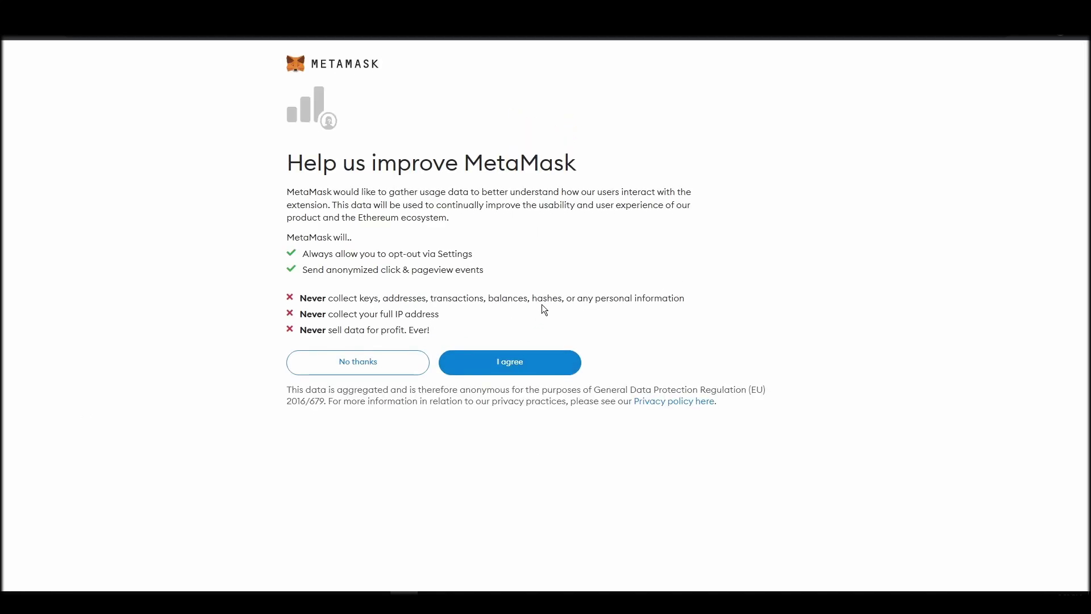
pyautogui.click(393, 358)
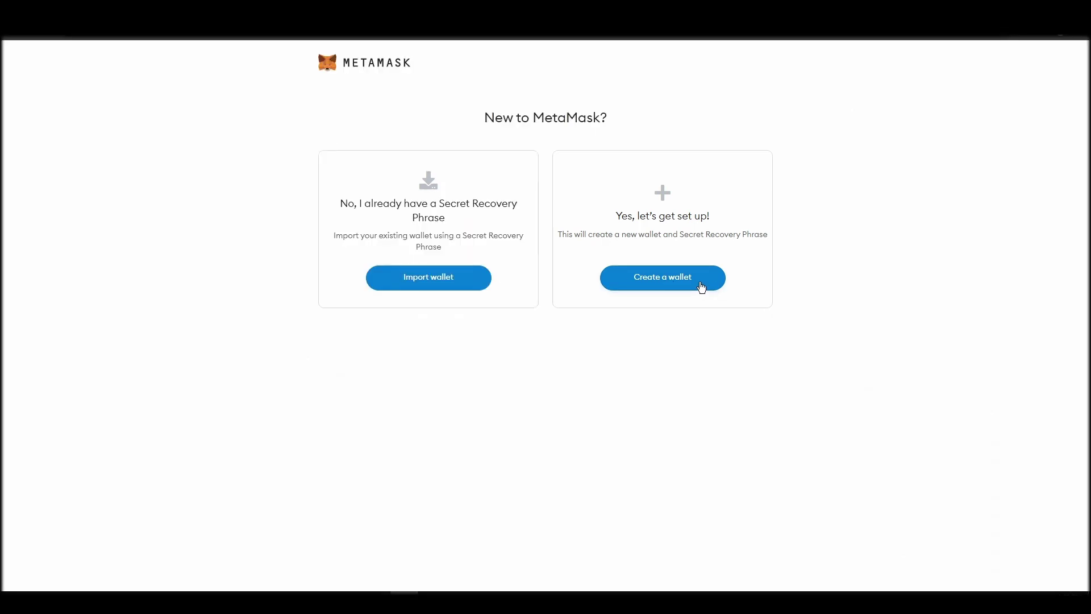
pyautogui.click(702, 287)
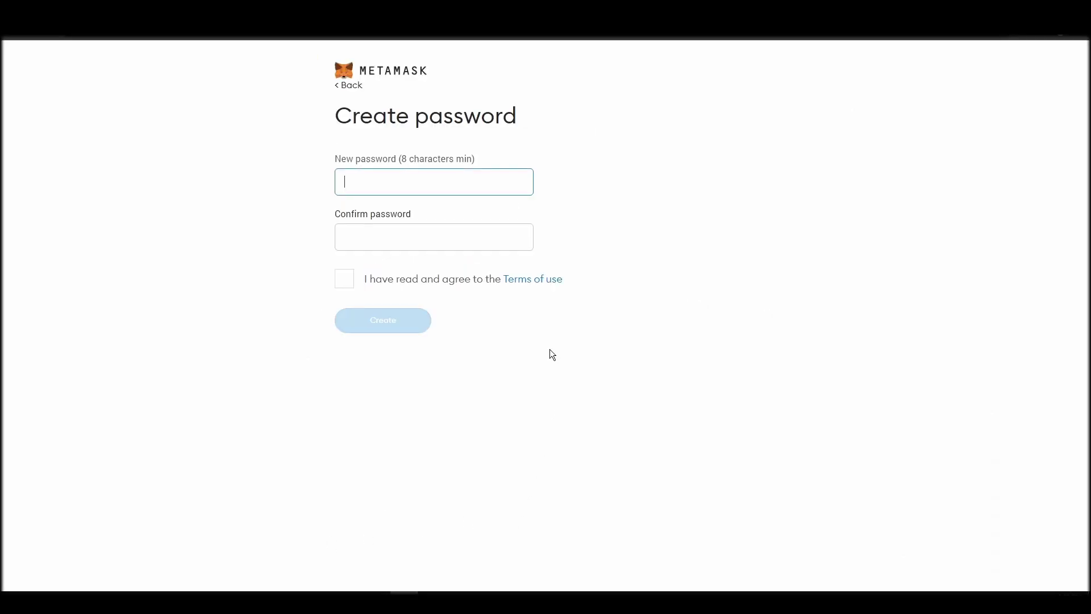
pyautogui.write('•••••••••')
pyautogui.press('Tab')
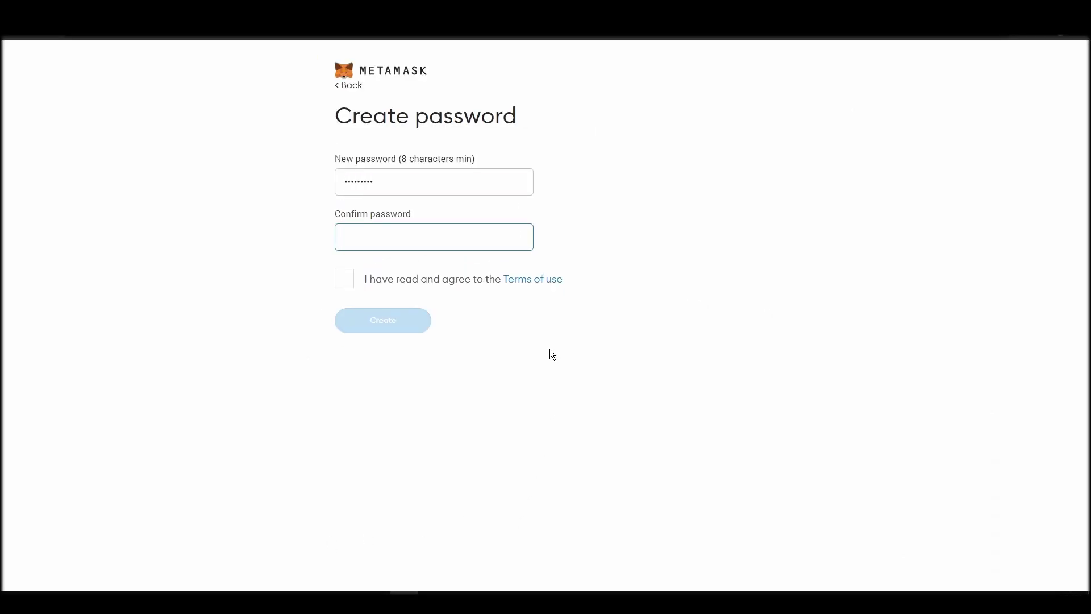
pyautogui.write('•••••••••')
pyautogui.click(346, 278)
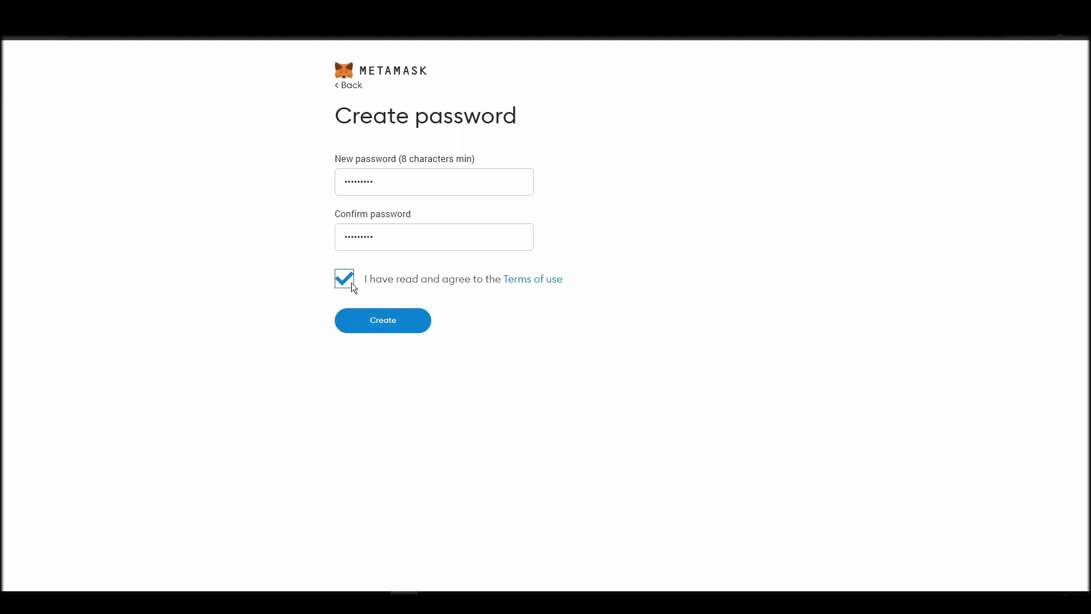
pyautogui.click(412, 322)
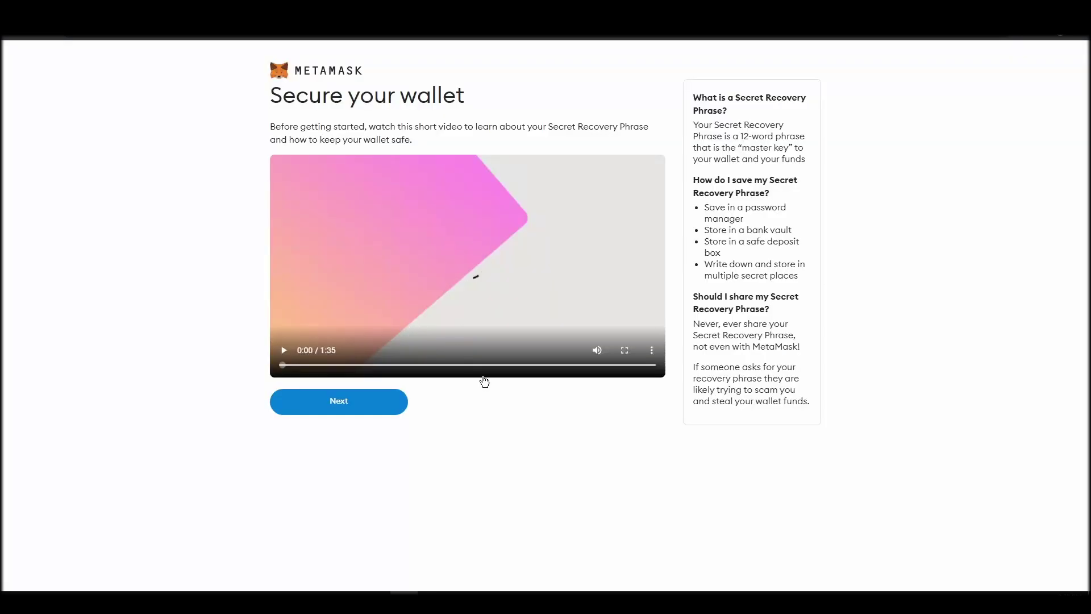
# Move past the safety video, reveal the Secret Recovery Phrase and select all its words
pyautogui.click(382, 412)
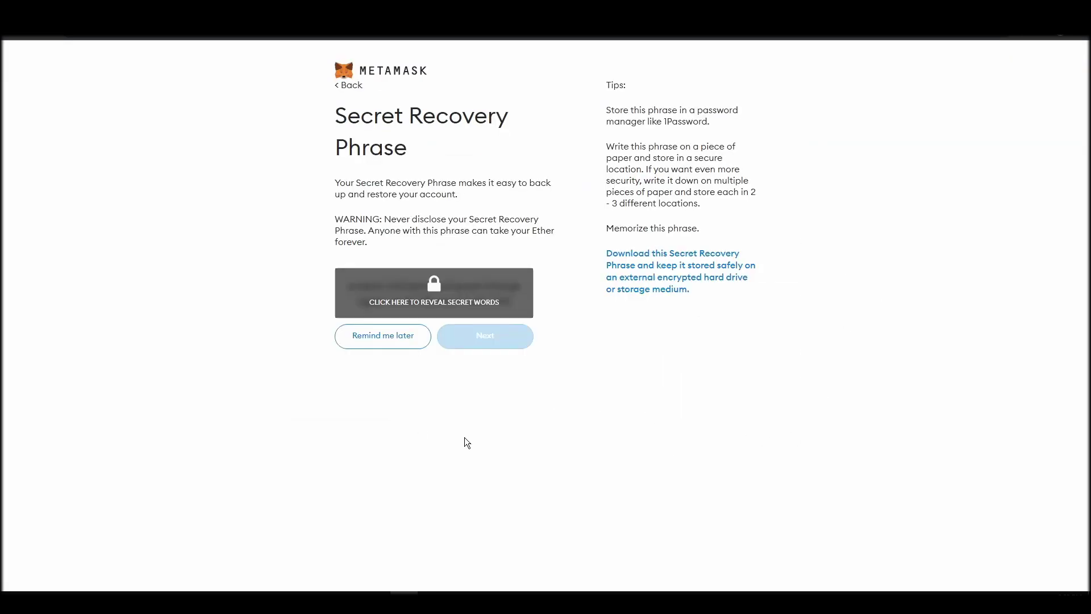
pyautogui.click(458, 296)
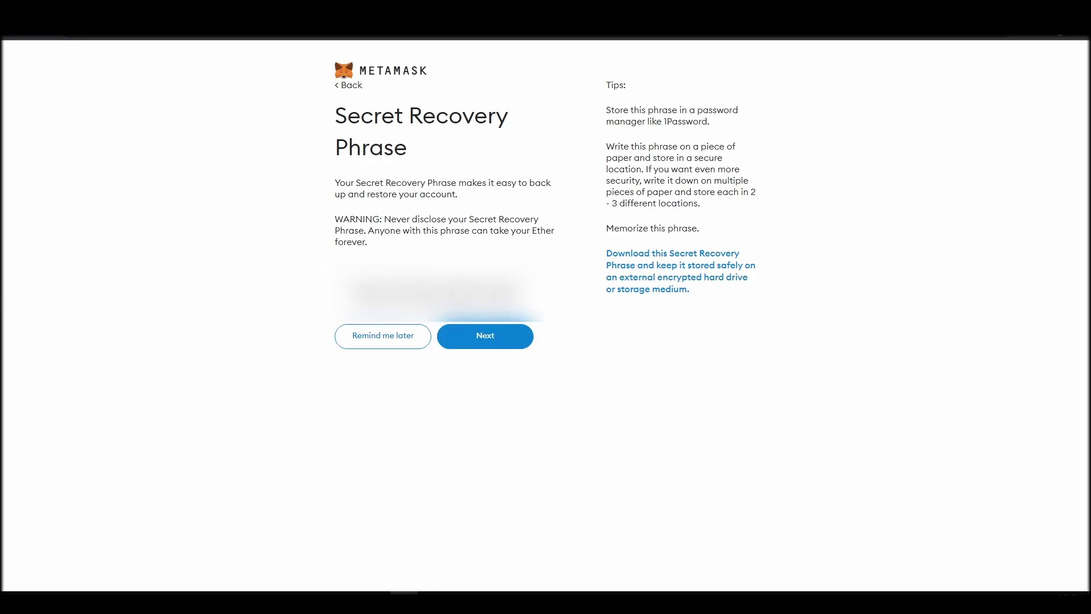
pyautogui.tripleClick(434, 293)
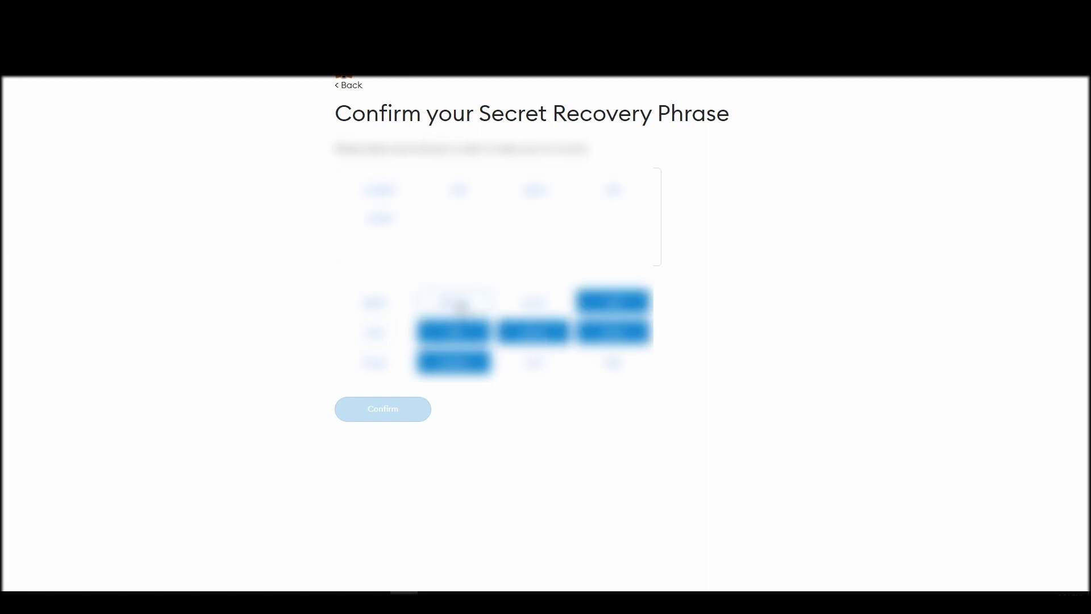
# Place the recovery phrase words in their correct order and confirm the phrase
pyautogui.click(460, 307)
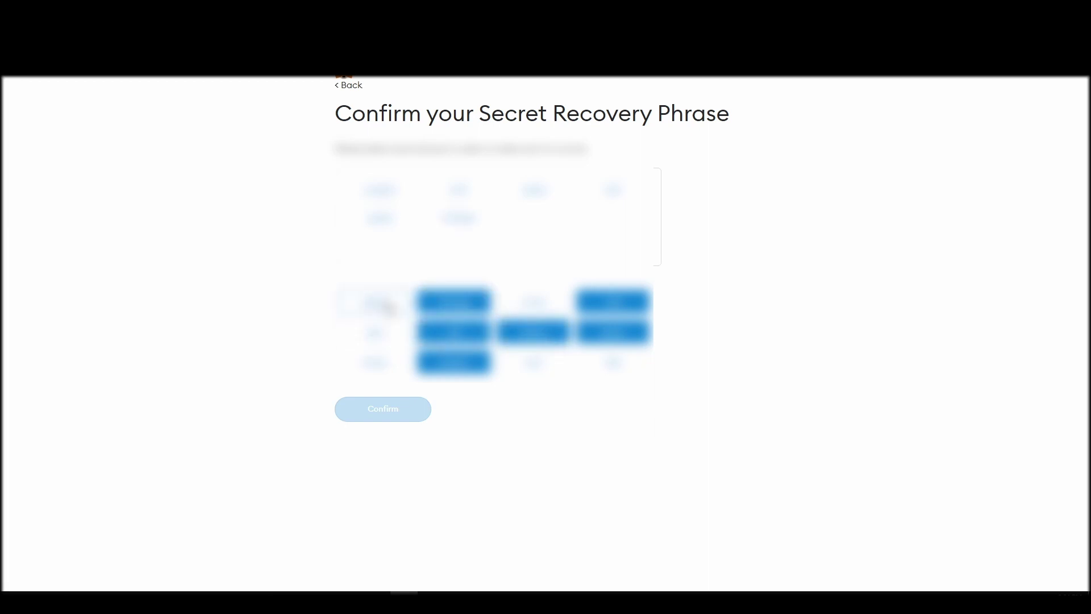
pyautogui.click(388, 307)
pyautogui.click(545, 309)
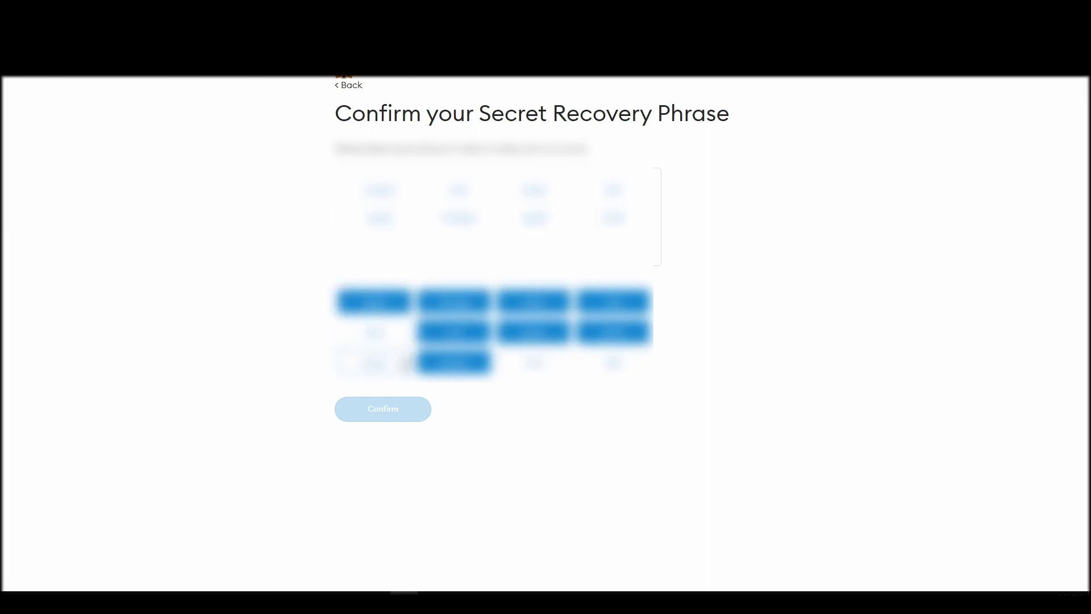
pyautogui.click(611, 362)
pyautogui.click(384, 333)
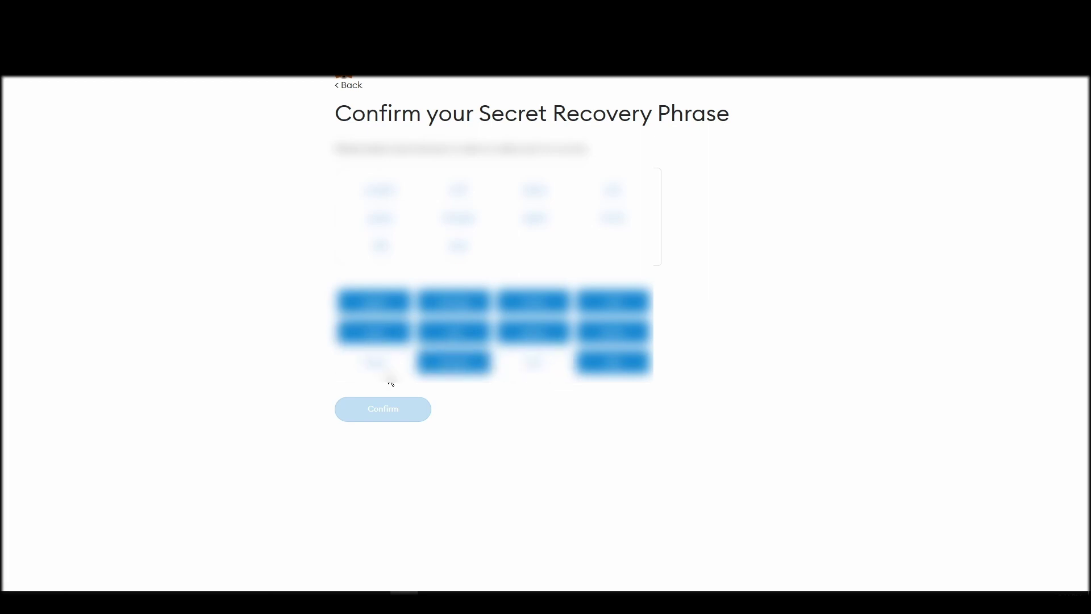
pyautogui.click(381, 363)
pyautogui.click(534, 362)
pyautogui.click(382, 417)
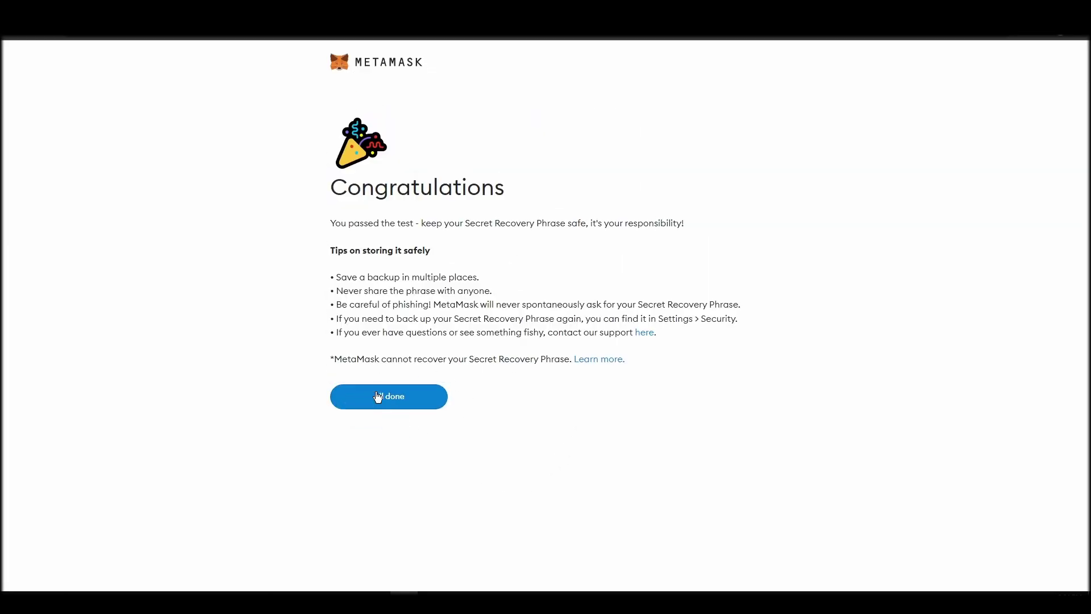
# Finish MetaMask setup, start an ETH withdrawal on Binance and copy the MetaMask account address
pyautogui.click(407, 407)
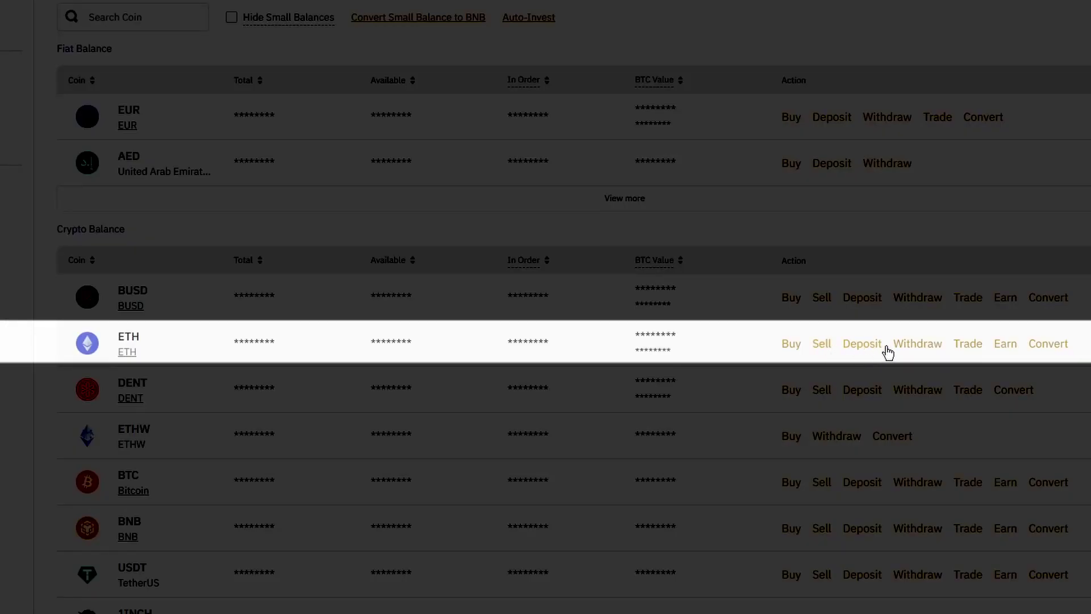
pyautogui.click(924, 350)
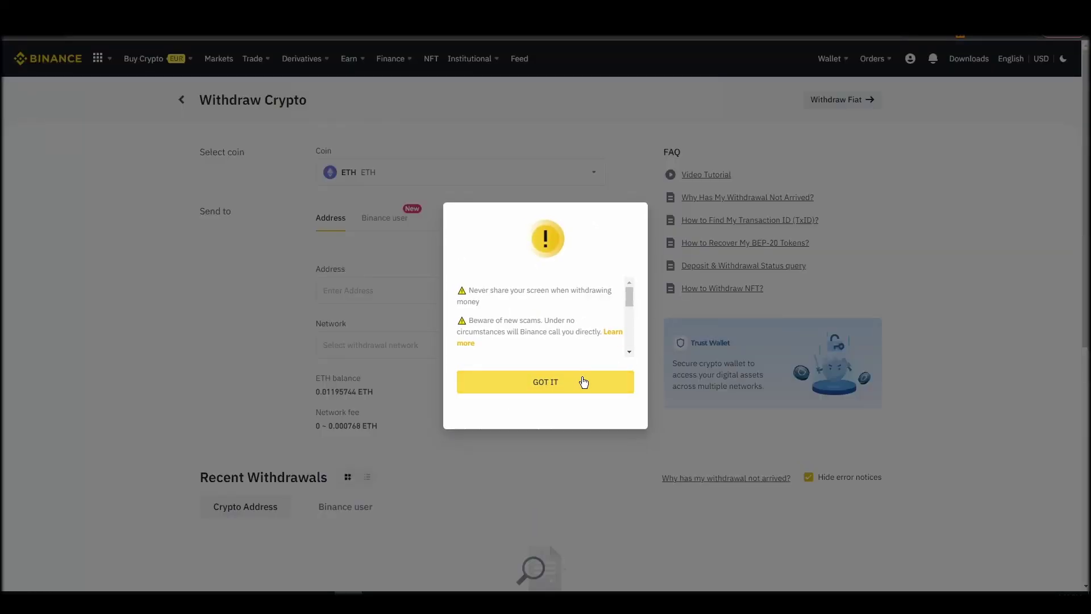
pyautogui.click(583, 382)
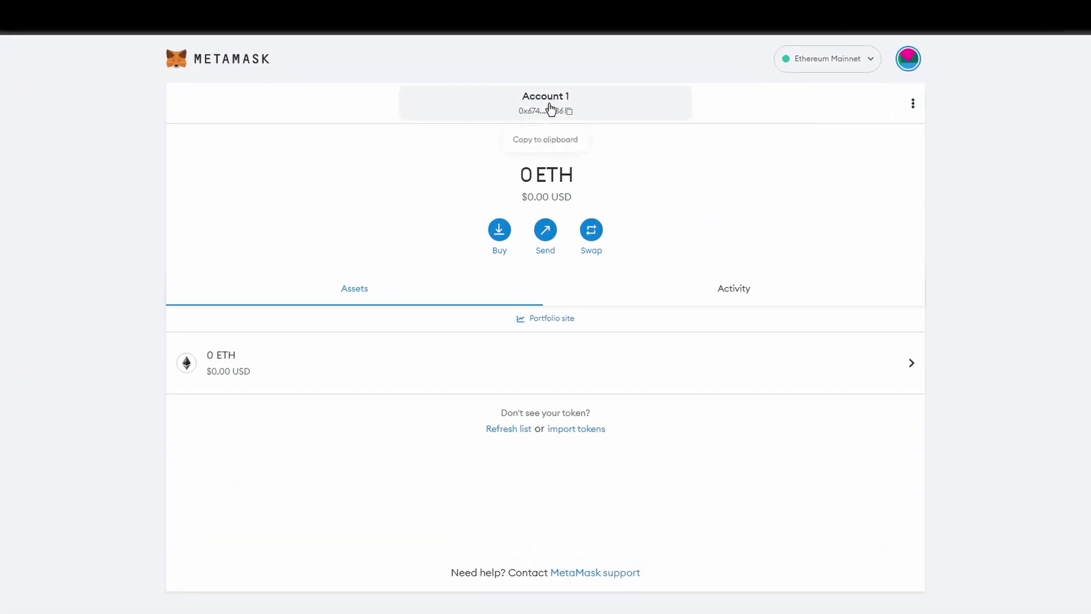
pyautogui.click(568, 108)
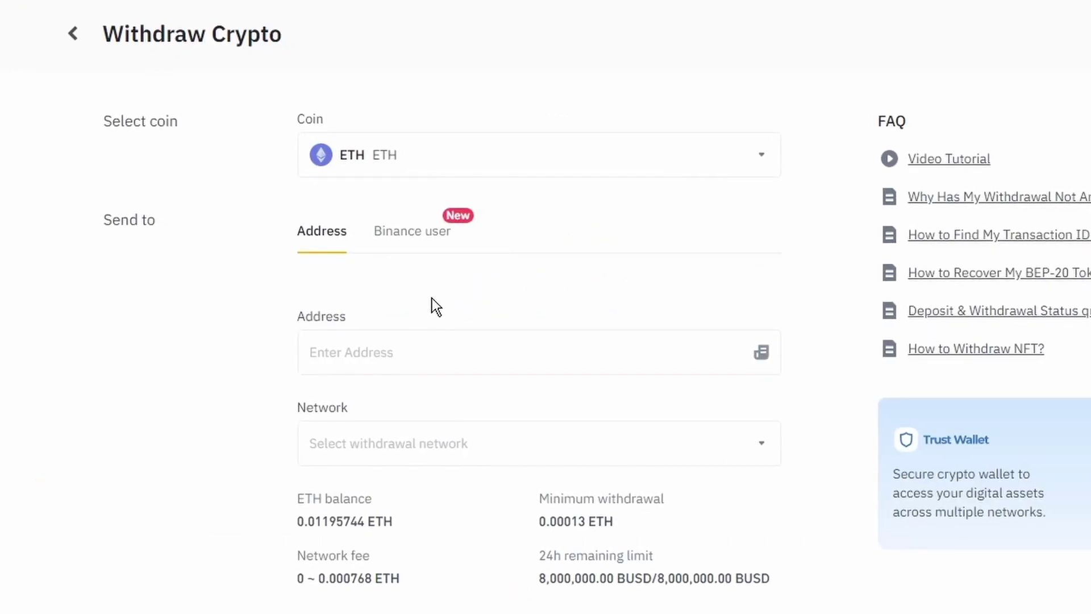
# Withdraw the maximum 0.01195744 ETH over Ethereum (ERC20) to the pasted MetaMask address and confirm
pyautogui.click(441, 341)
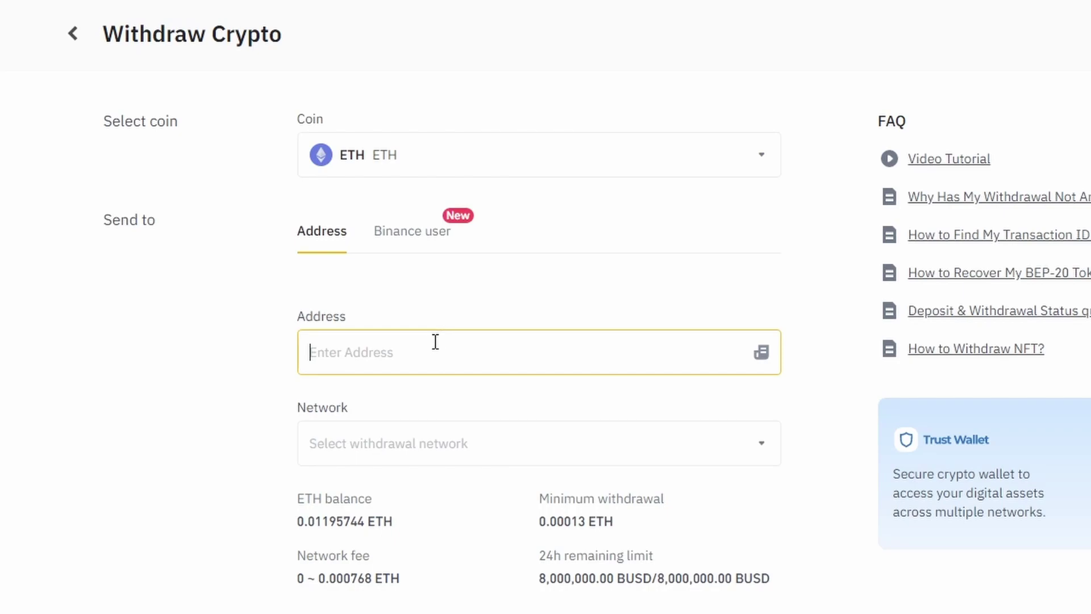
pyautogui.rightClick(432, 342)
pyautogui.click(492, 486)
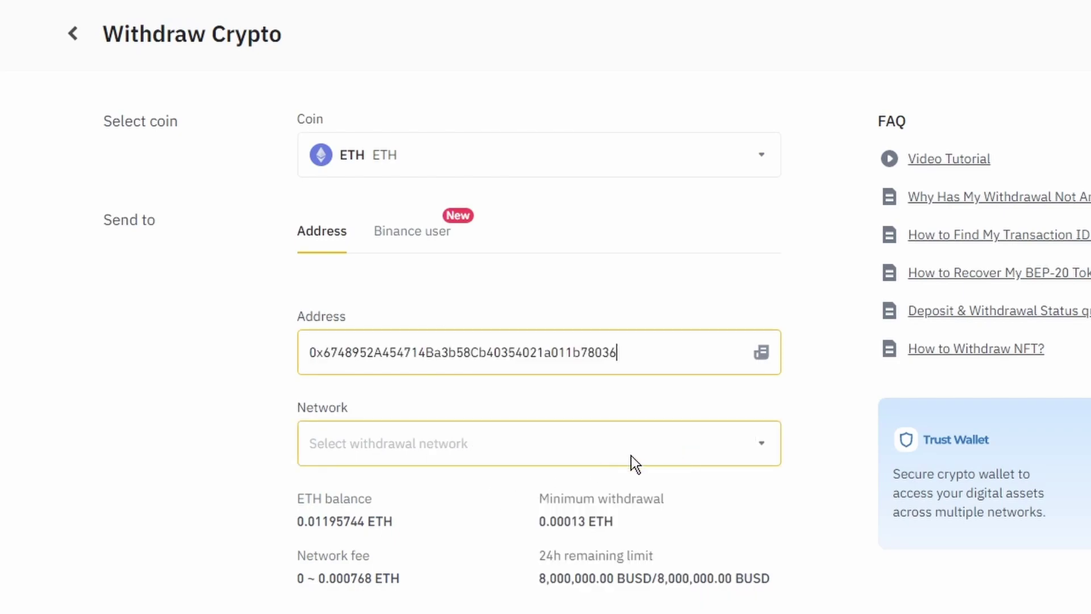
pyautogui.click(551, 449)
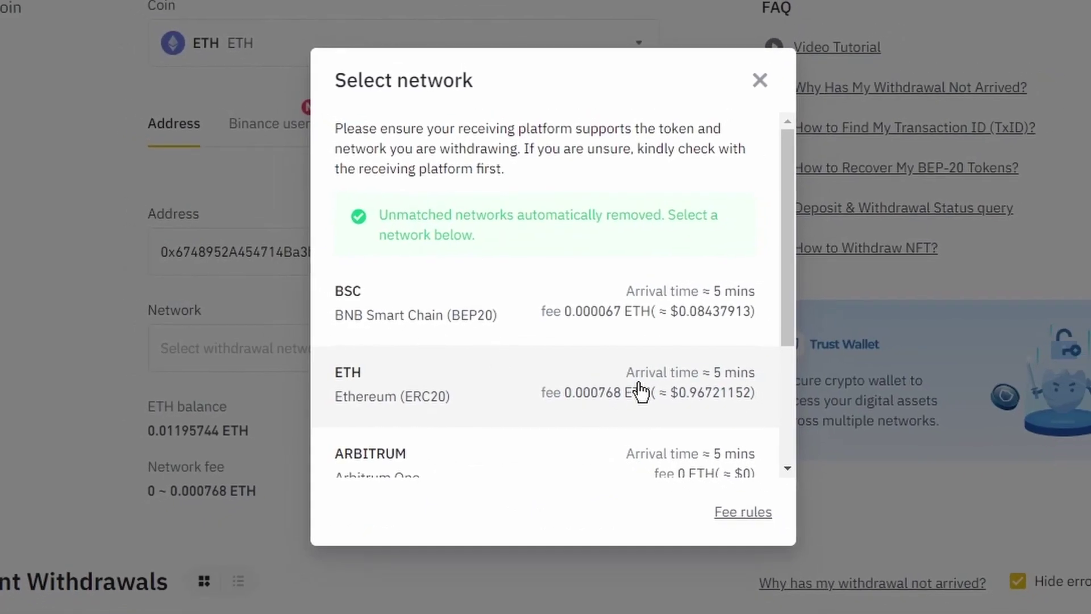
pyautogui.click(641, 390)
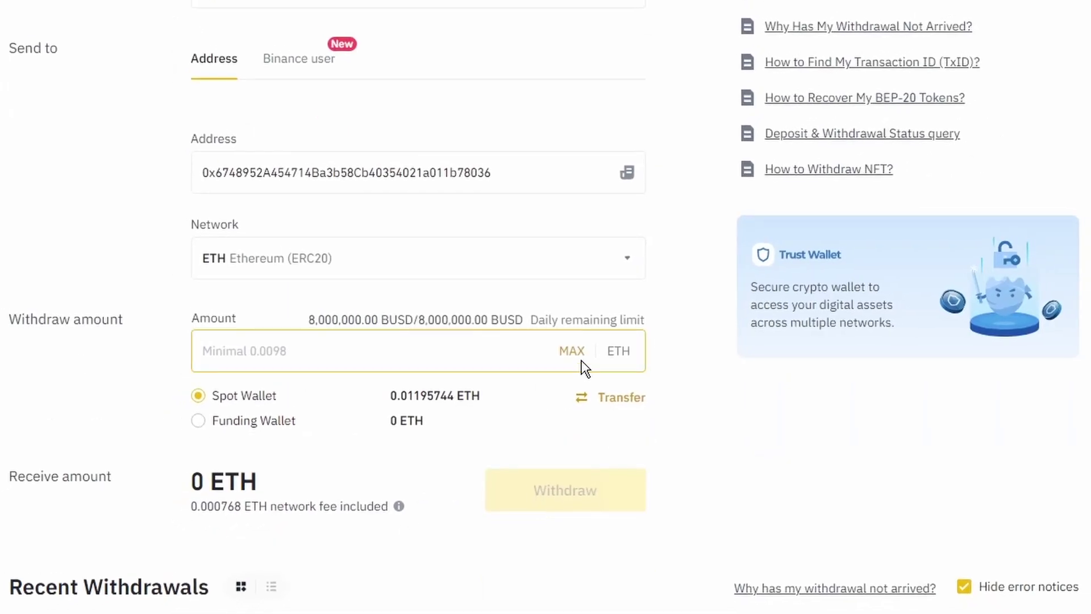
pyautogui.click(568, 350)
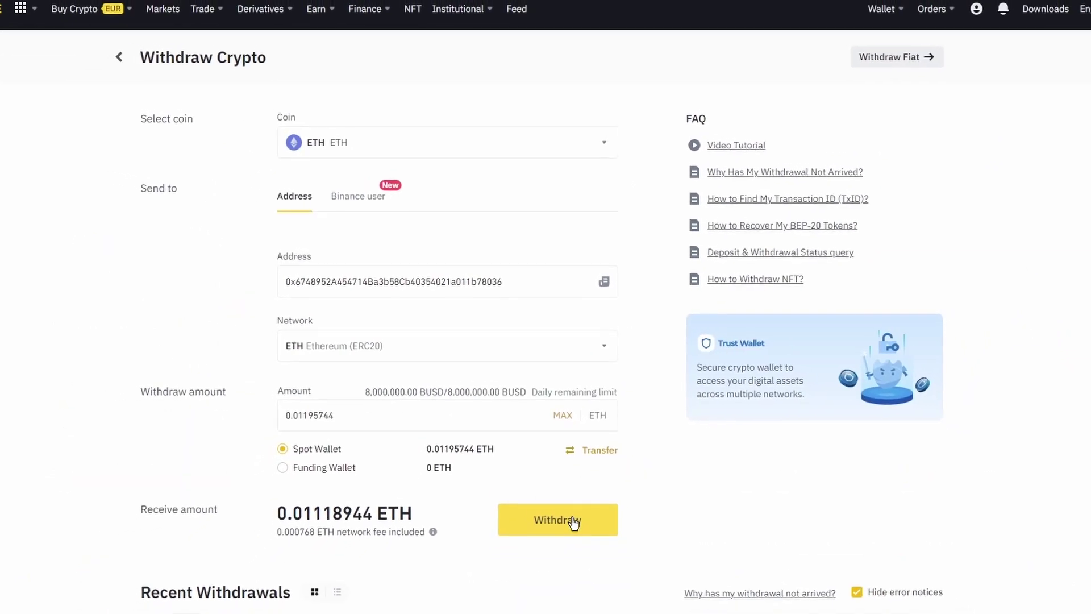
pyautogui.click(574, 522)
pyautogui.click(540, 409)
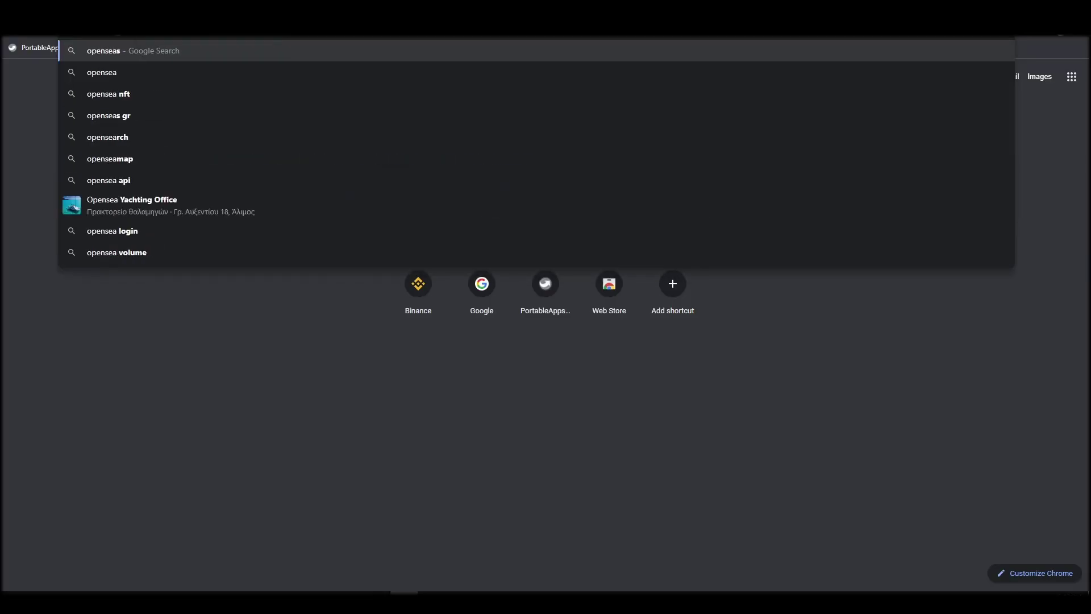
# Correct the address to opensea.io and load the OpenSea website
pyautogui.press('BackSpace')
pyautogui.write('.io')
pyautogui.press('Return')
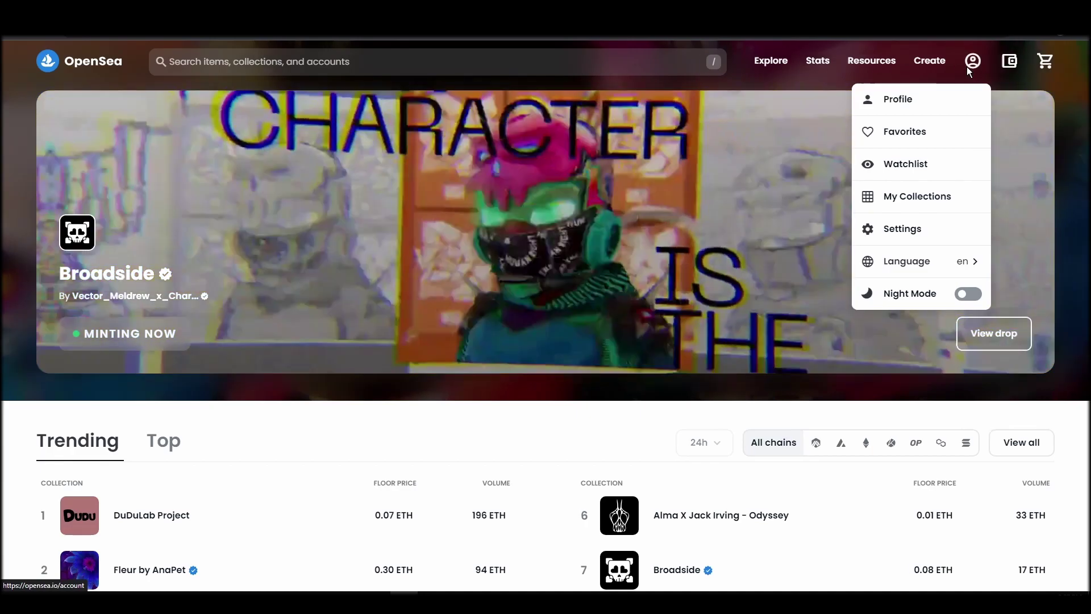
# Connect the MetaMask account to OpenSea, accept the terms and sign the login message
pyautogui.click(966, 67)
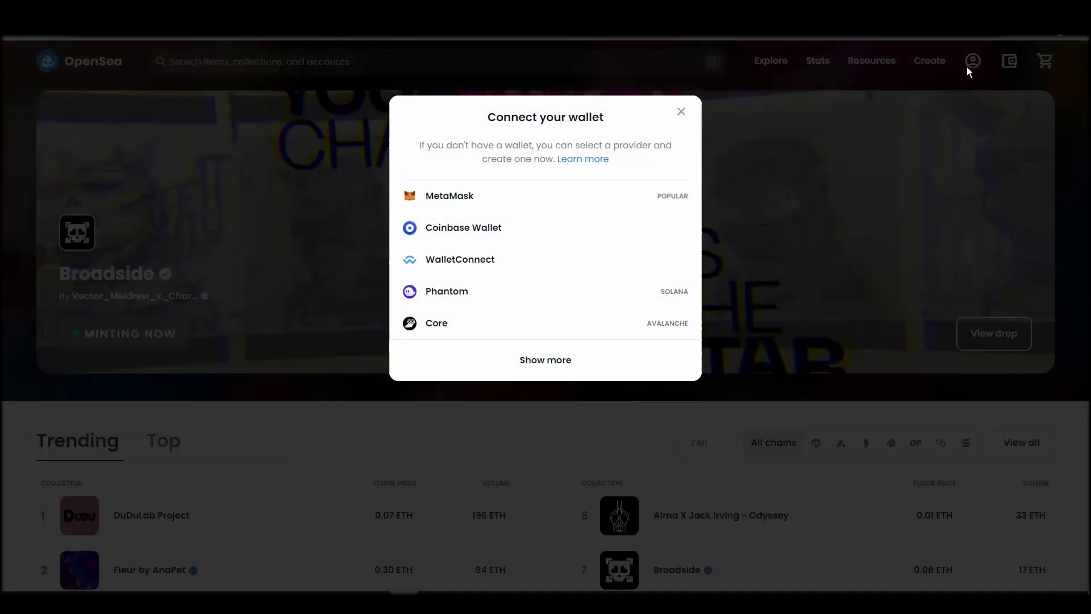
pyautogui.click(479, 195)
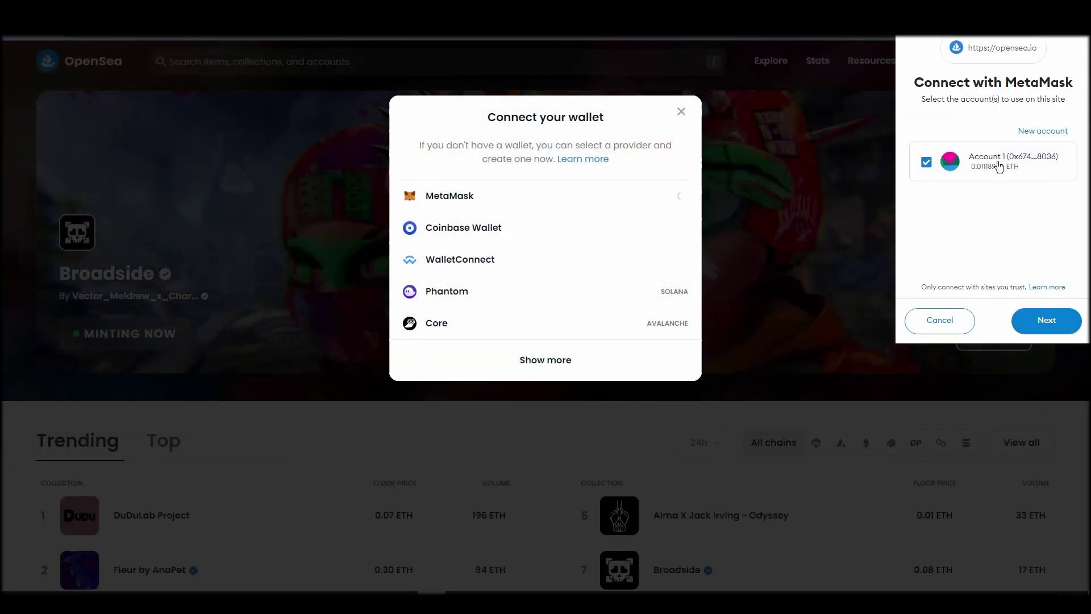
pyautogui.click(1051, 320)
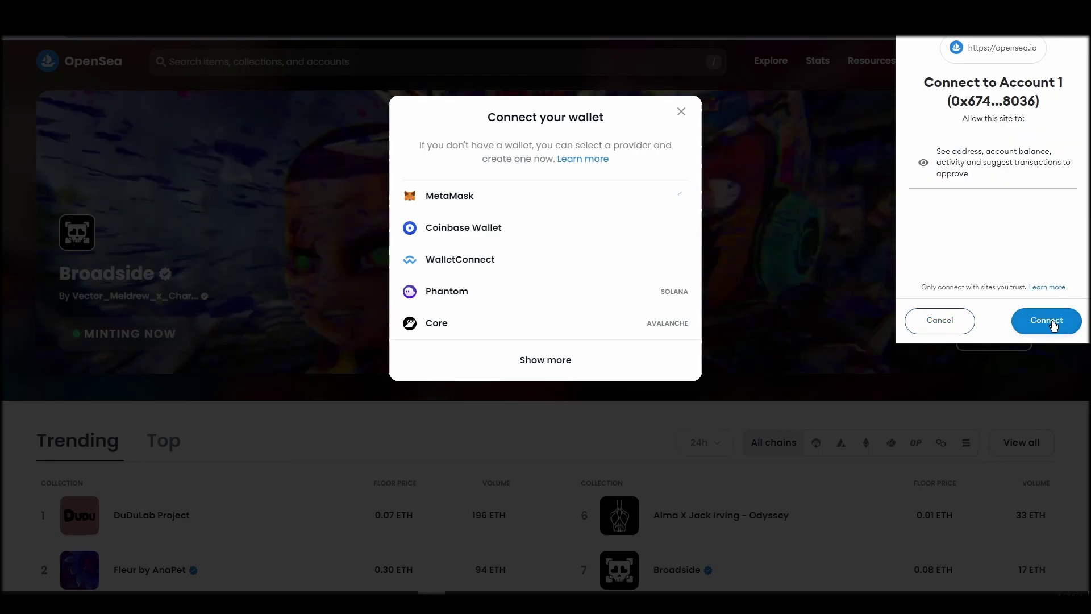
pyautogui.click(1052, 322)
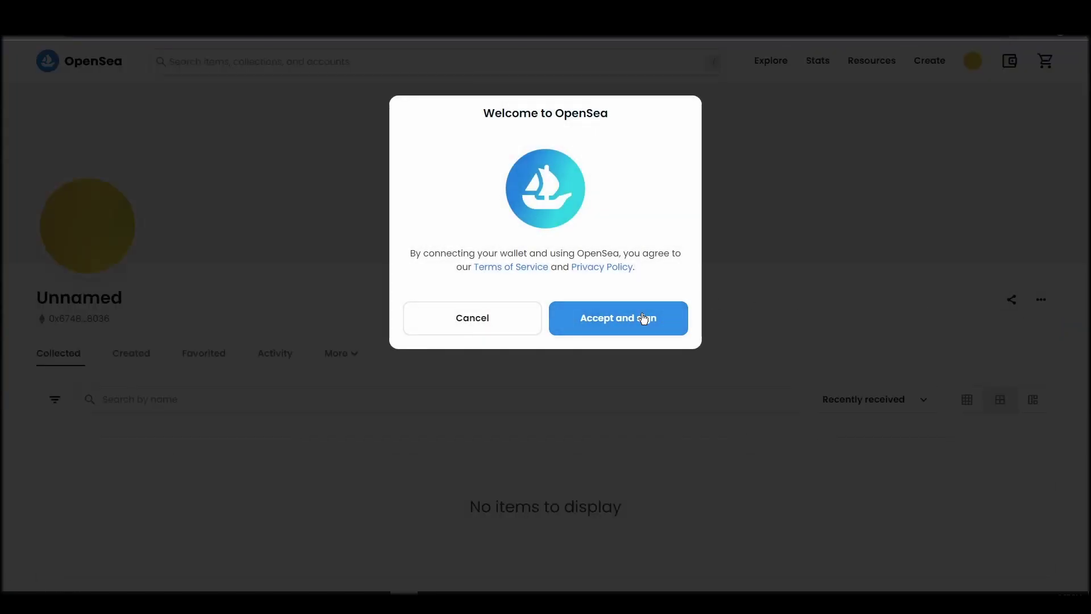
pyautogui.click(618, 316)
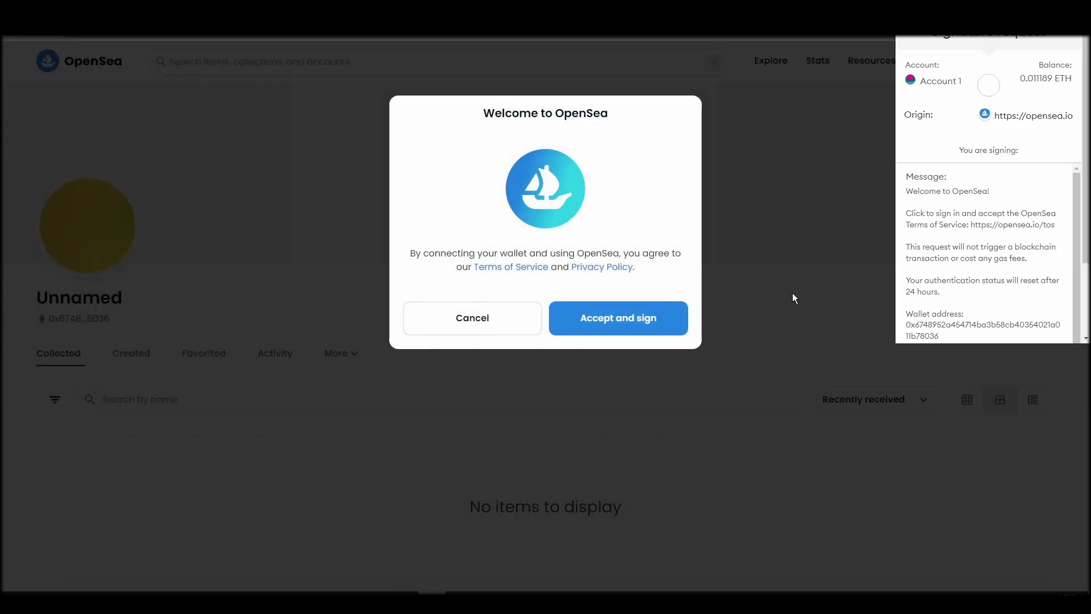
pyautogui.scroll(-2, 1027, 253)
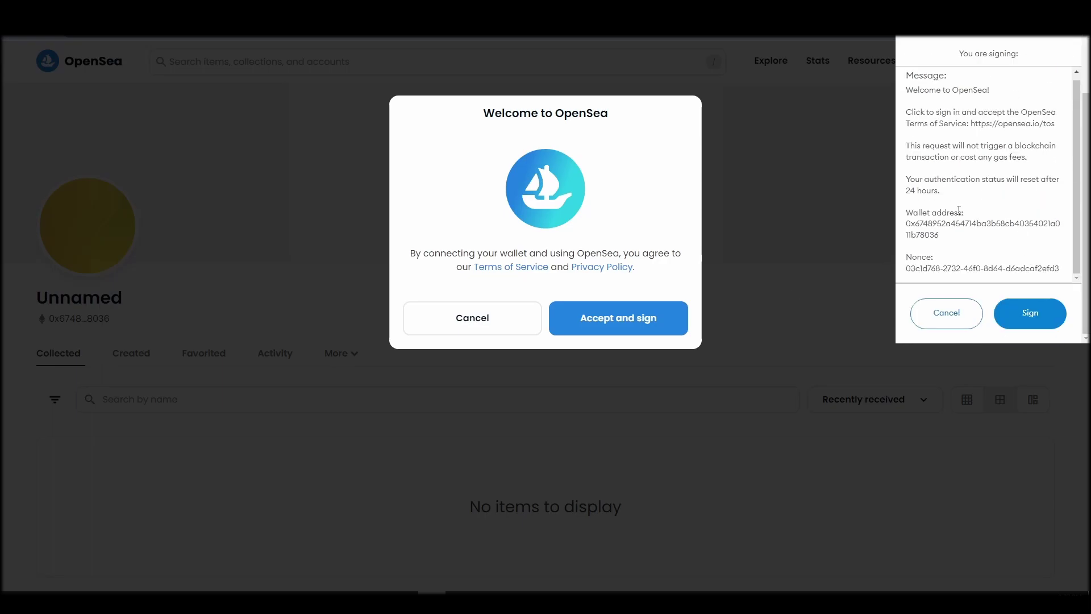
pyautogui.click(1031, 313)
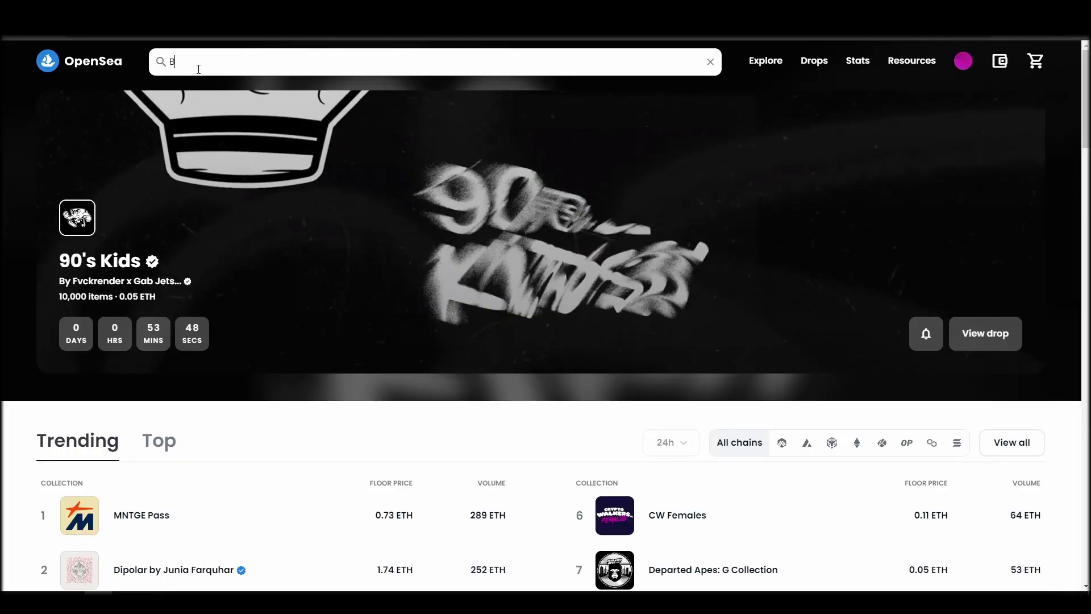
# Search 'BFF Friendship Bracelets' and open the collection (8,444 items, 0.09 ETH floor)
pyautogui.write('FF F')
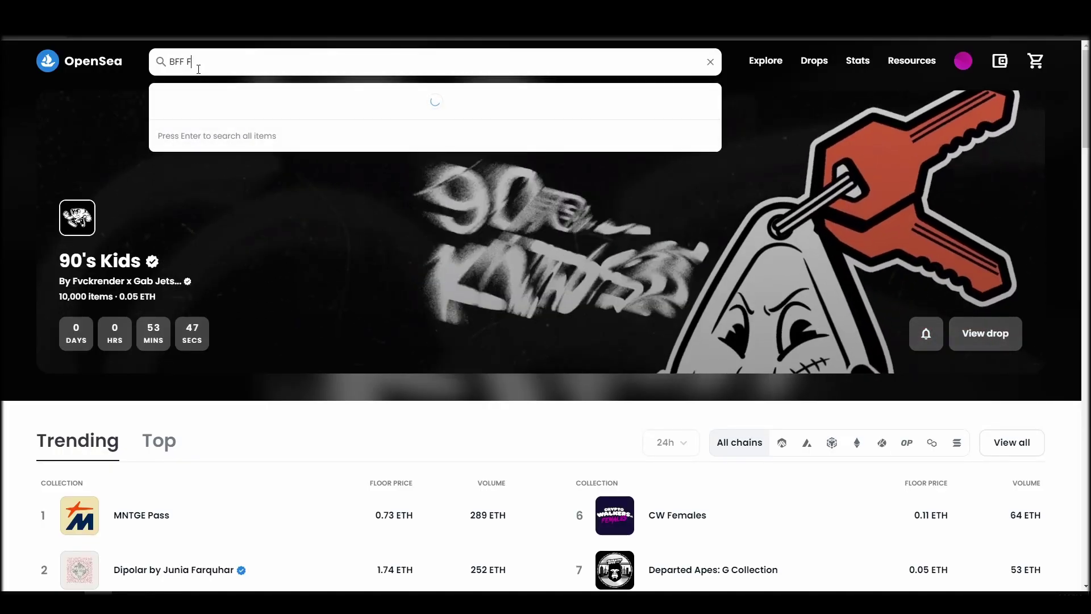
pyautogui.write('rie')
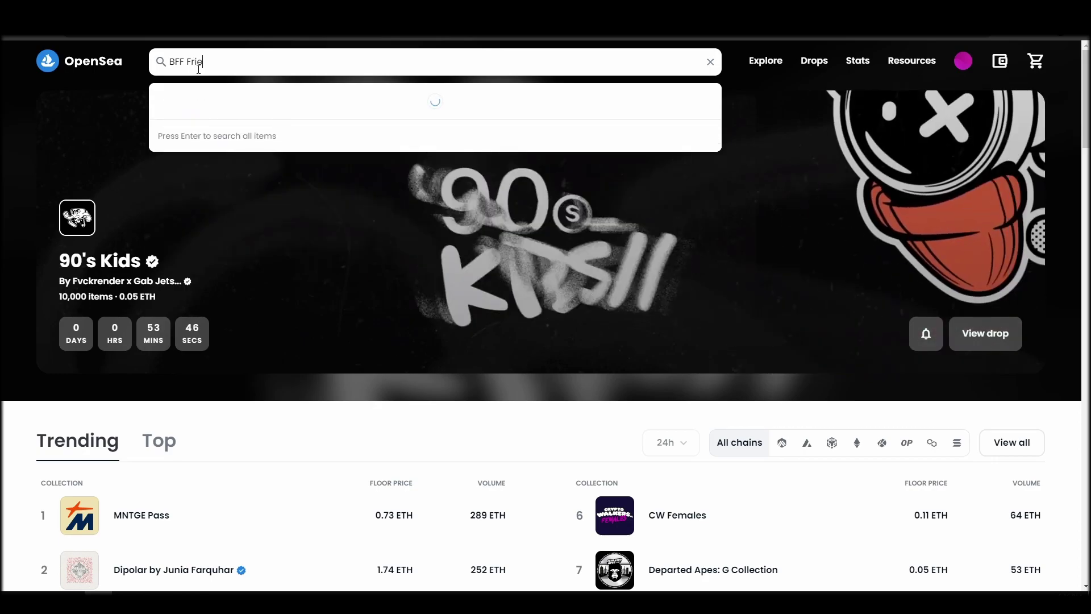
pyautogui.write('ndsh')
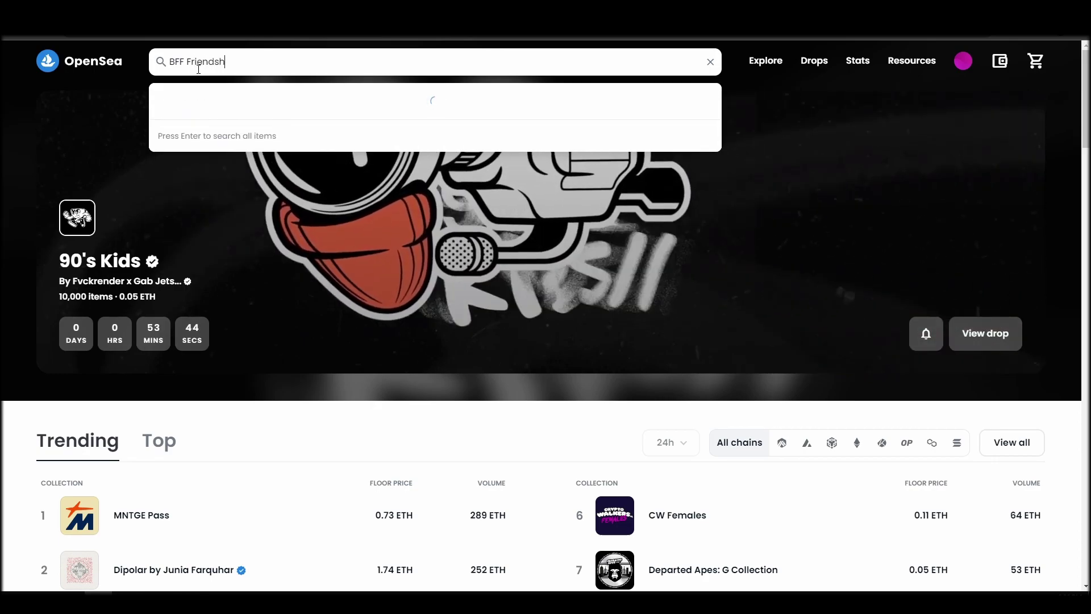
pyautogui.write('ip ')
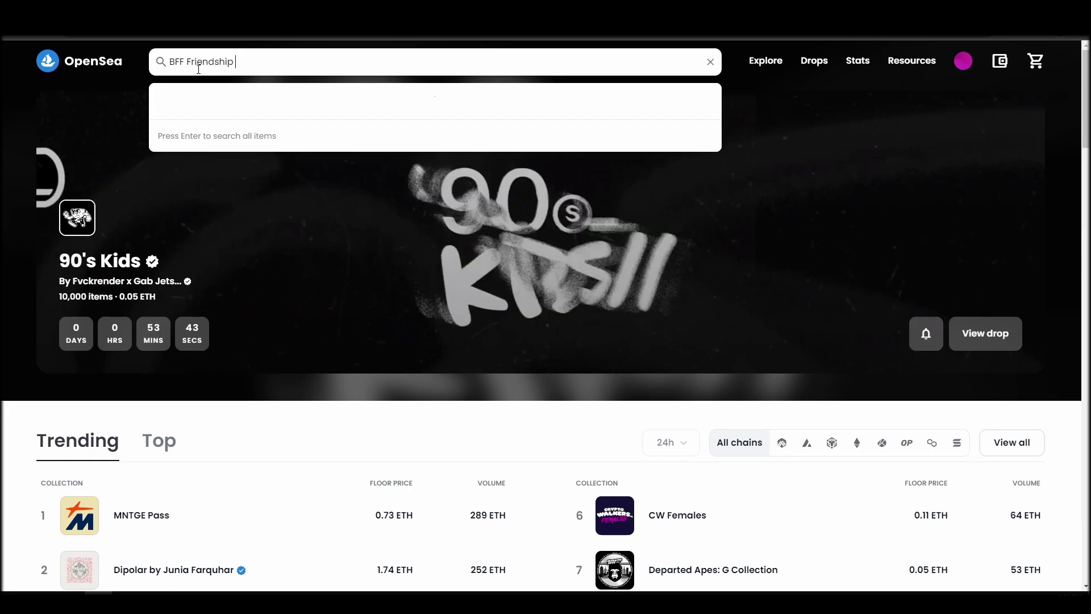
pyautogui.write('Brace')
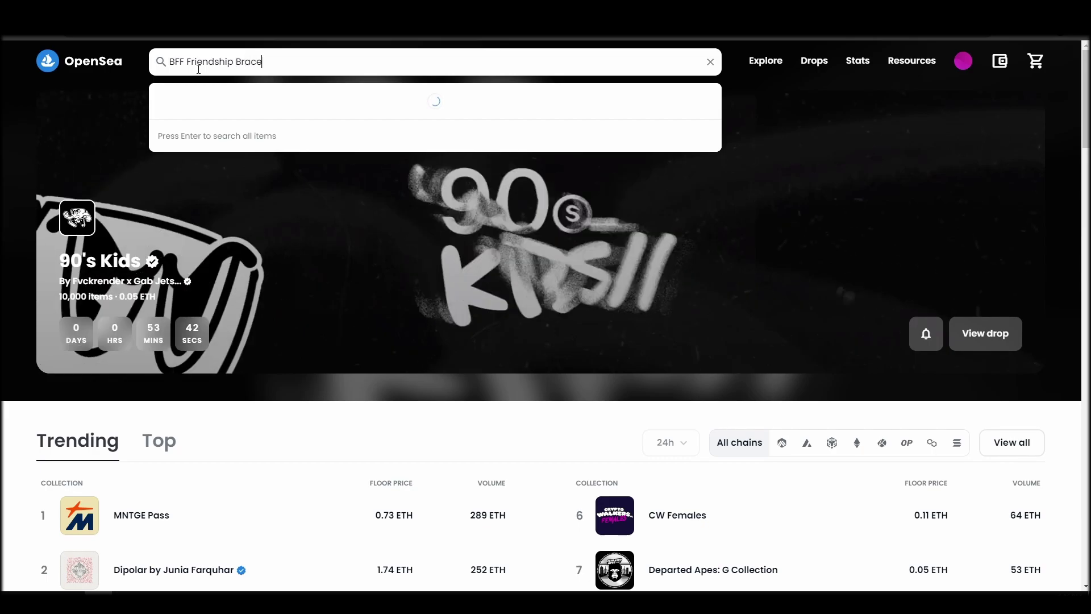
pyautogui.write('lets')
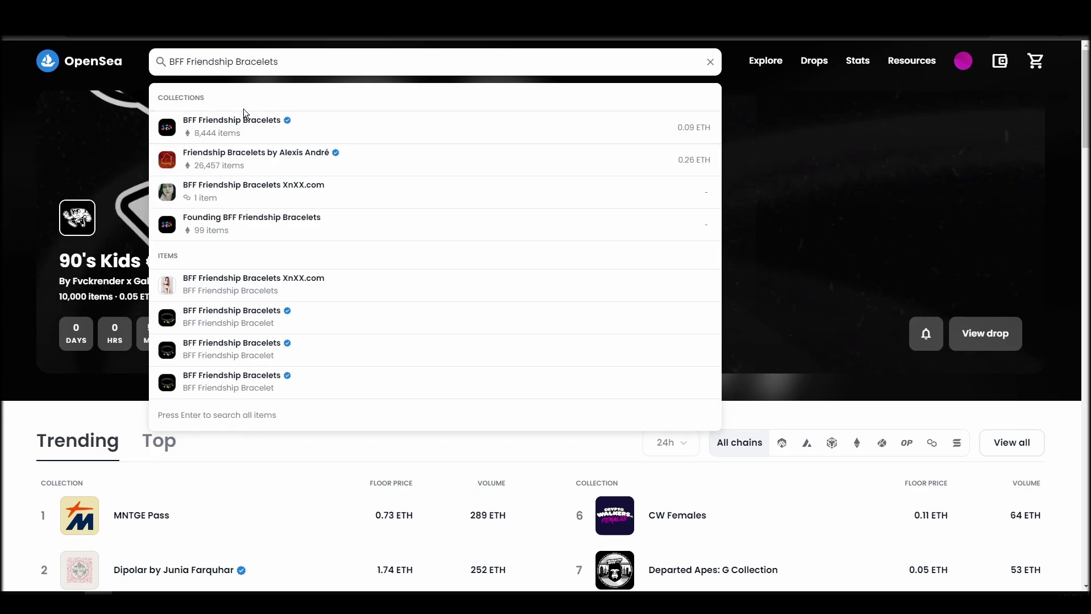
pyautogui.click(244, 133)
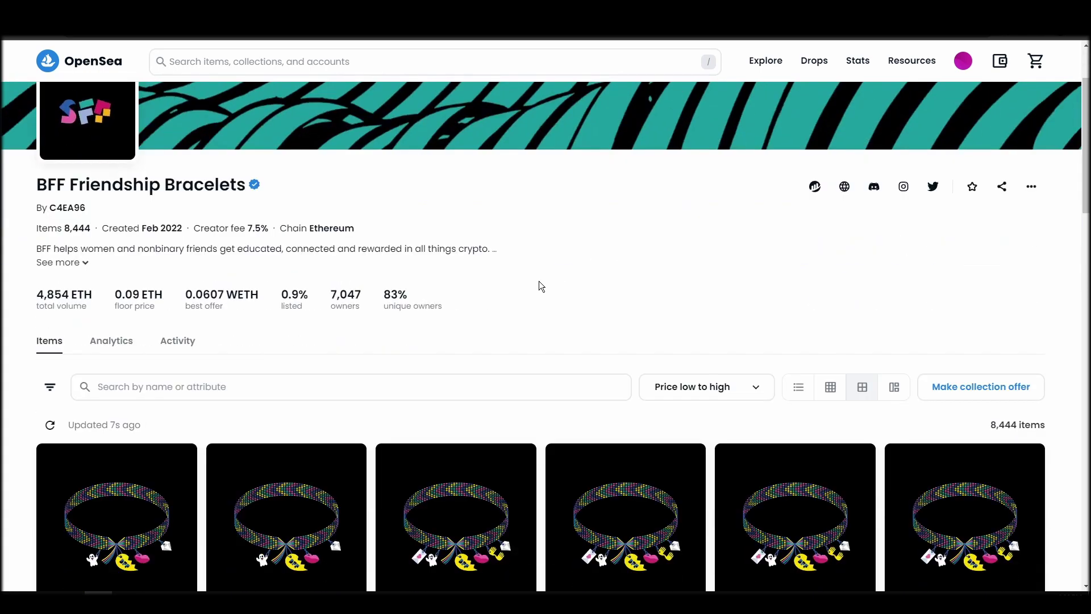
# Add bracelet #969 (0.17 ETH) to the cart and proceed to payment, reaching Add funds
pyautogui.scroll(-3, 537, 284)
pyautogui.scroll(-5, 547, 308)
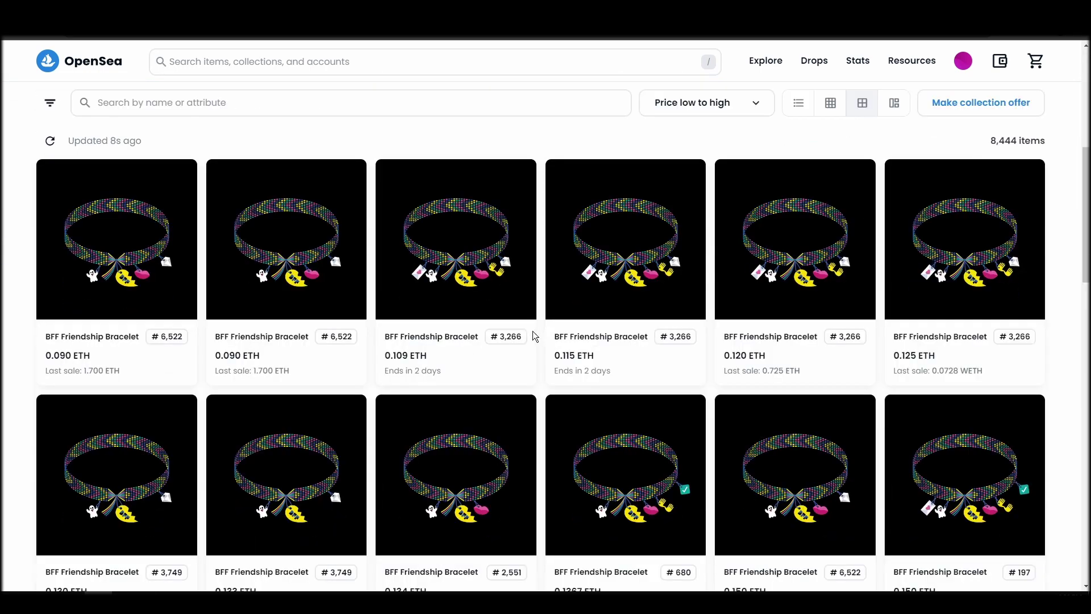
pyautogui.scroll(-3, 432, 384)
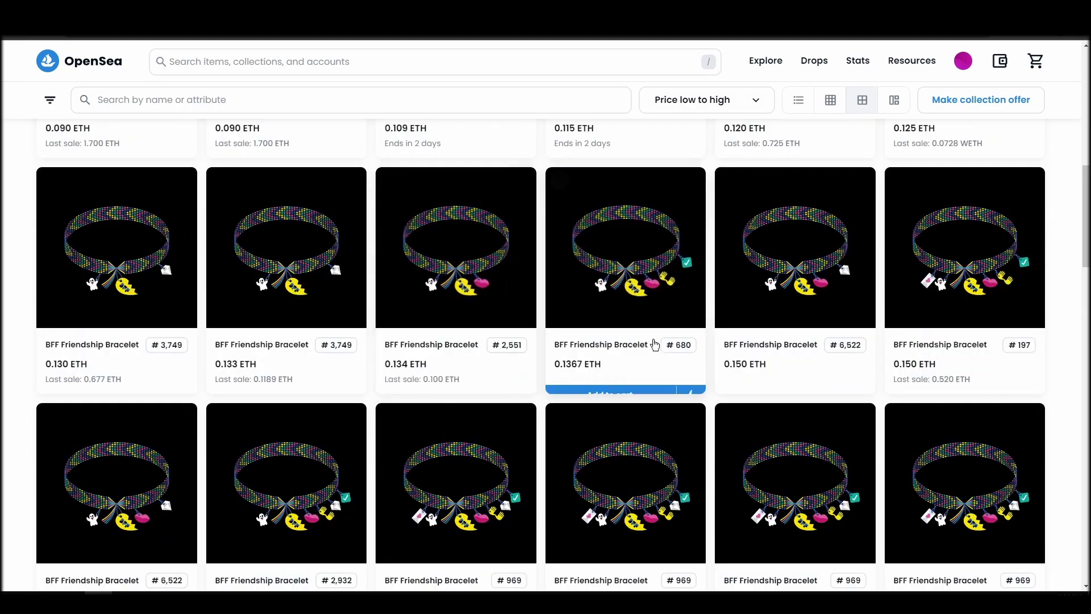
pyautogui.click(465, 423)
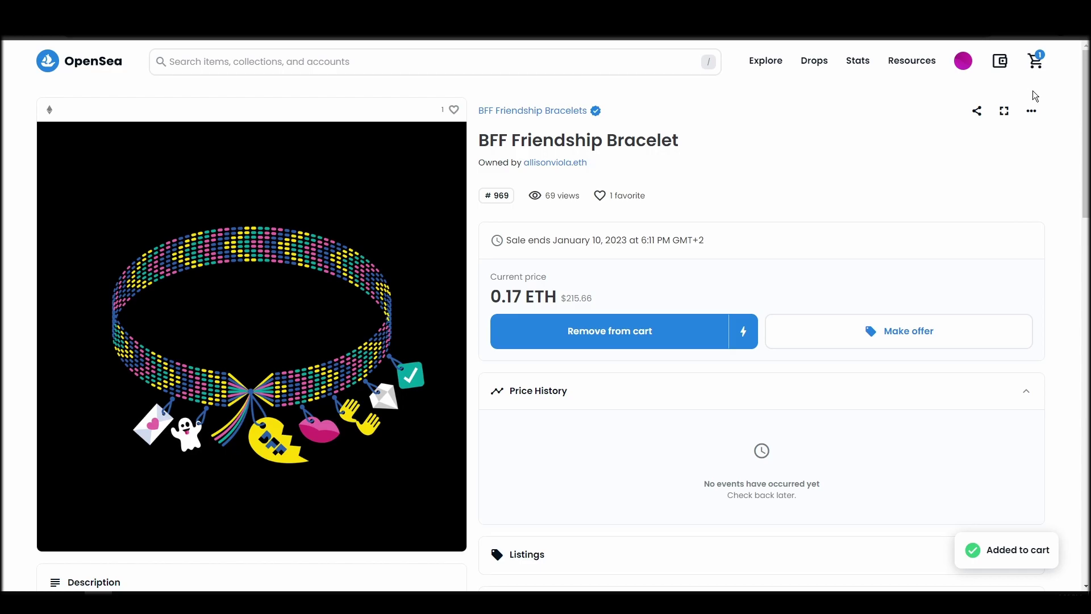
pyautogui.click(1038, 69)
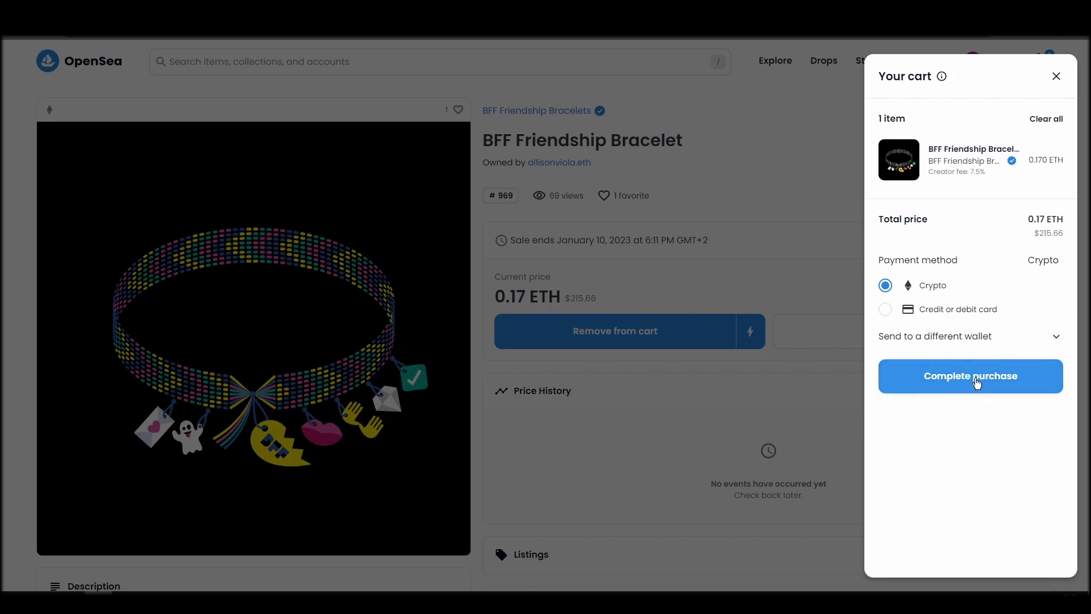
pyautogui.click(975, 380)
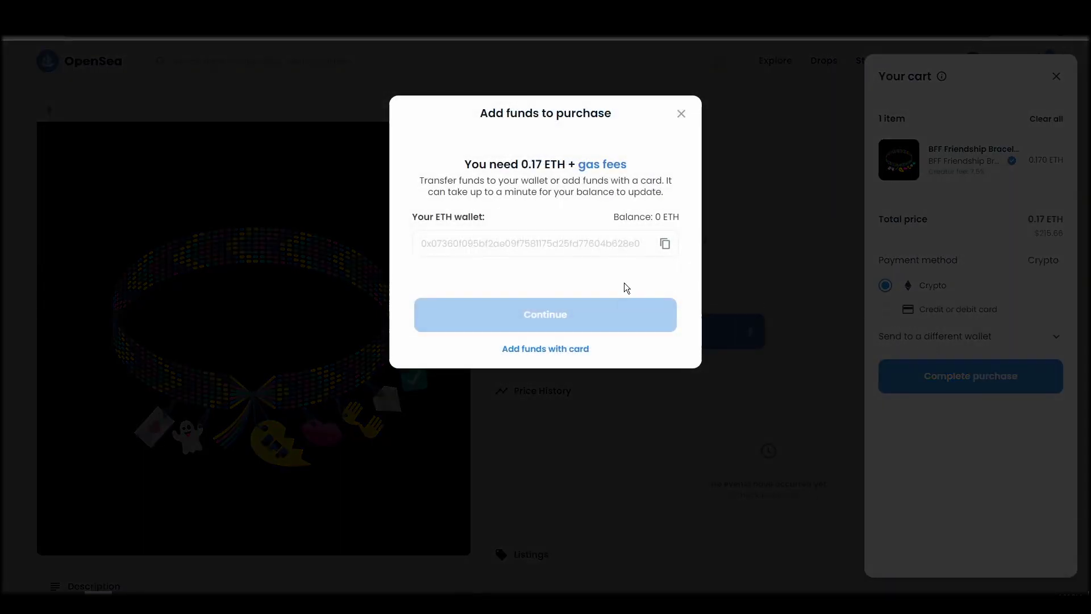